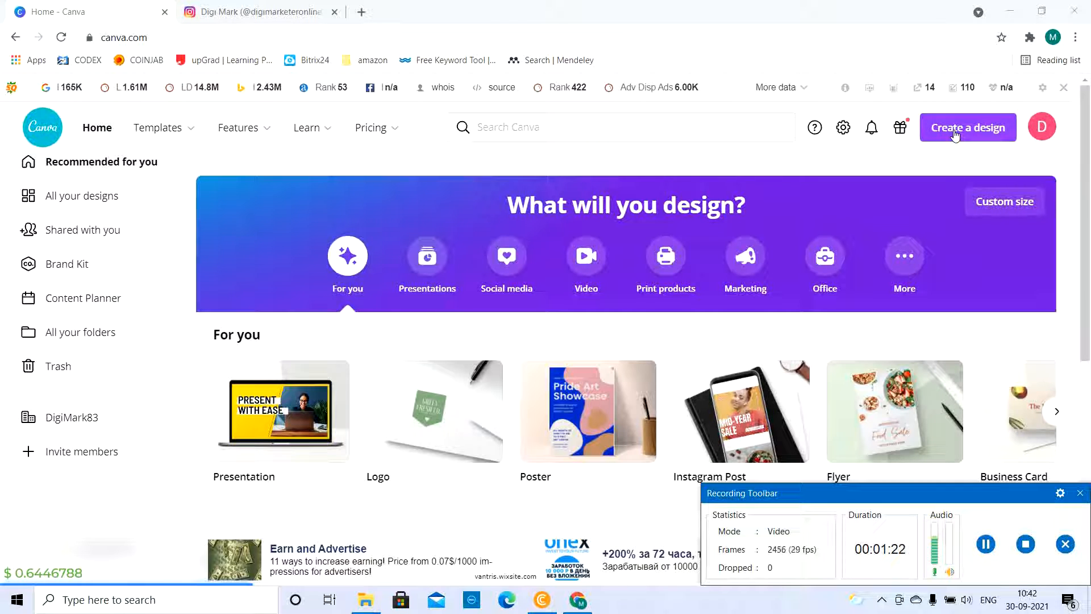
Look through the suggested design types and create a new 1080 × 1080 px Instagram Post design
left_click(955, 134)
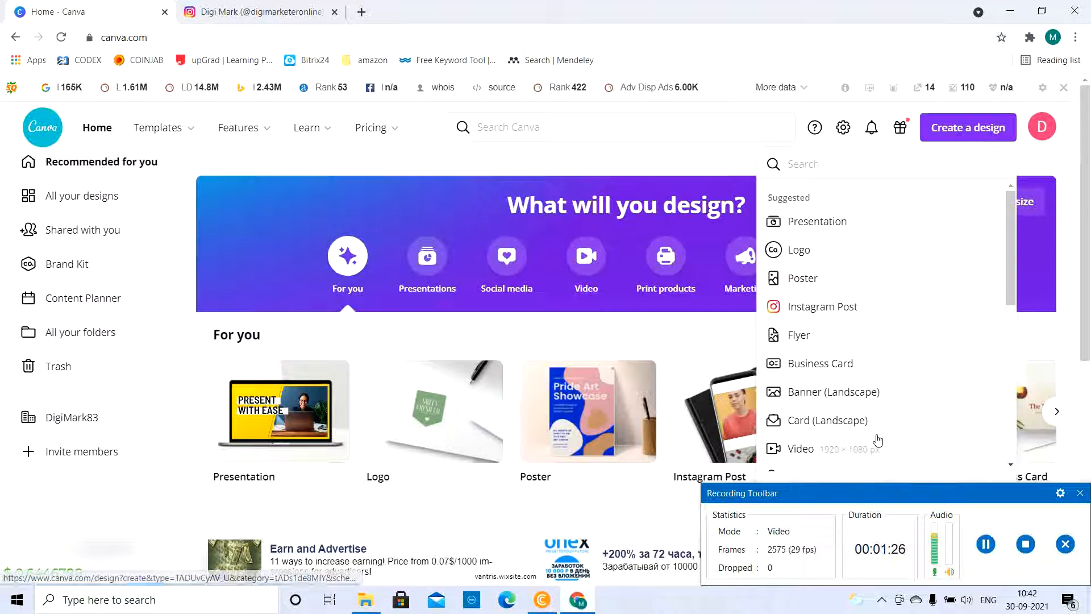
scroll(1014, 408, "down", 5)
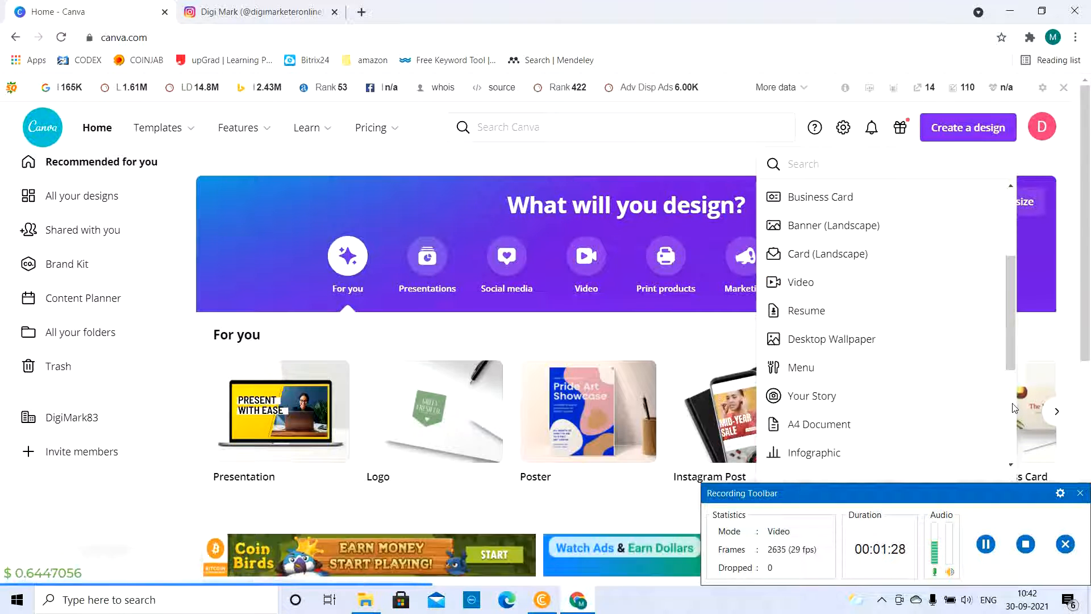
scroll(1010, 432, "down", 3)
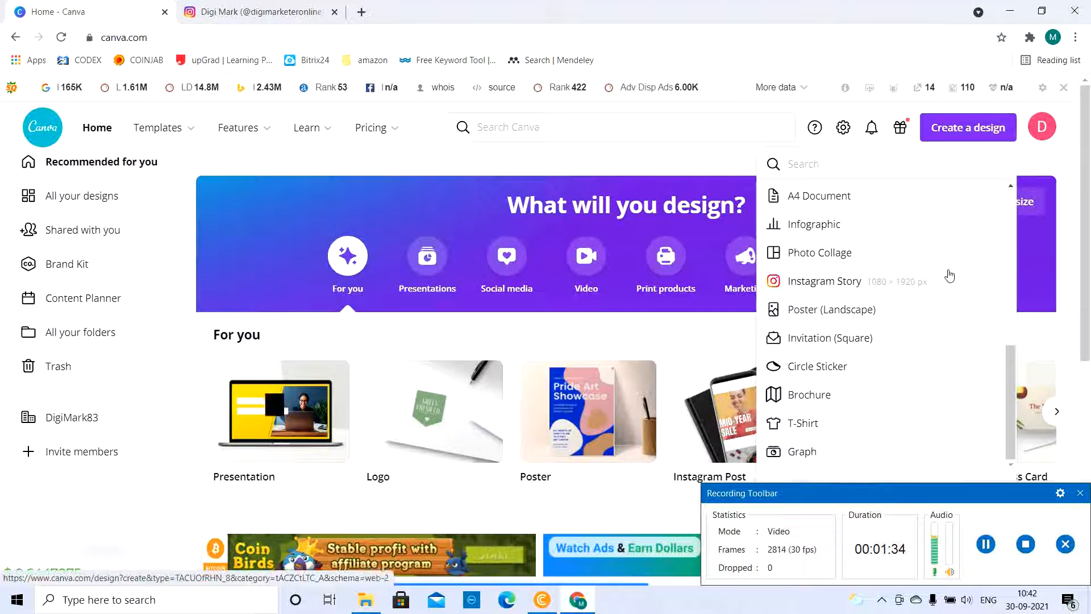
scroll(1012, 230, "up", 5)
scroll(1009, 229, "up", 3)
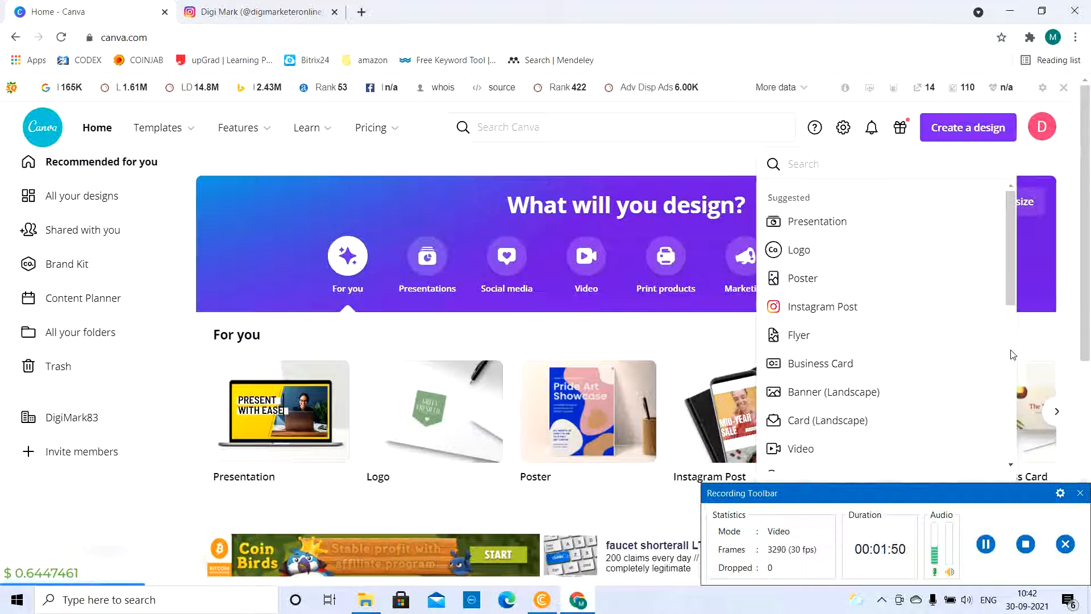
left_click(1011, 387)
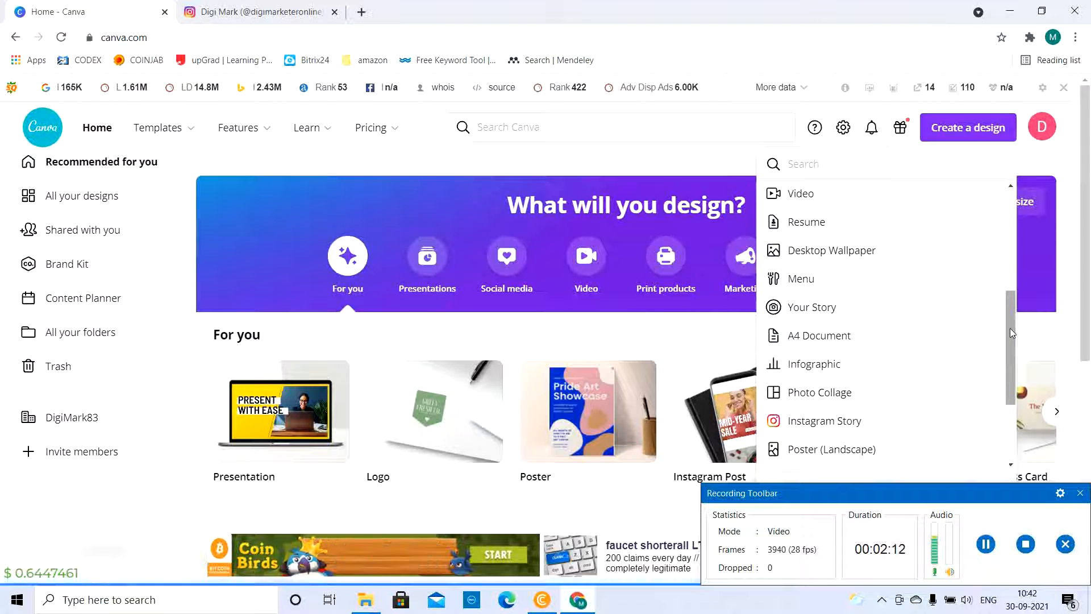
left_click_drag(1007, 325, 1000, 225)
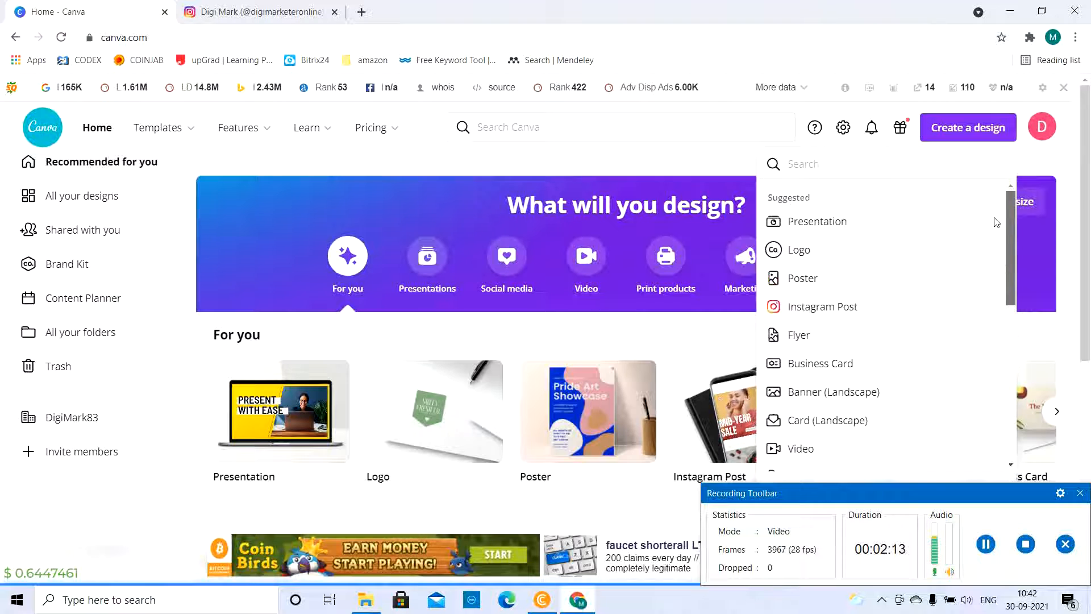
left_click(830, 312)
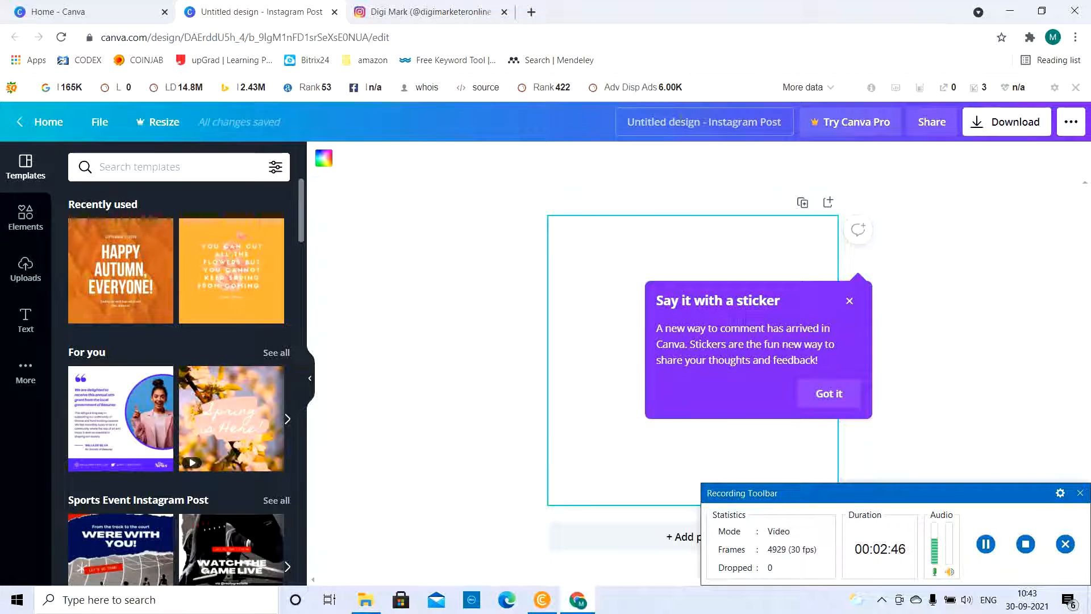
Rename the untitled design as "Digital Marketing"
left_click(680, 118)
key("BackSpace")
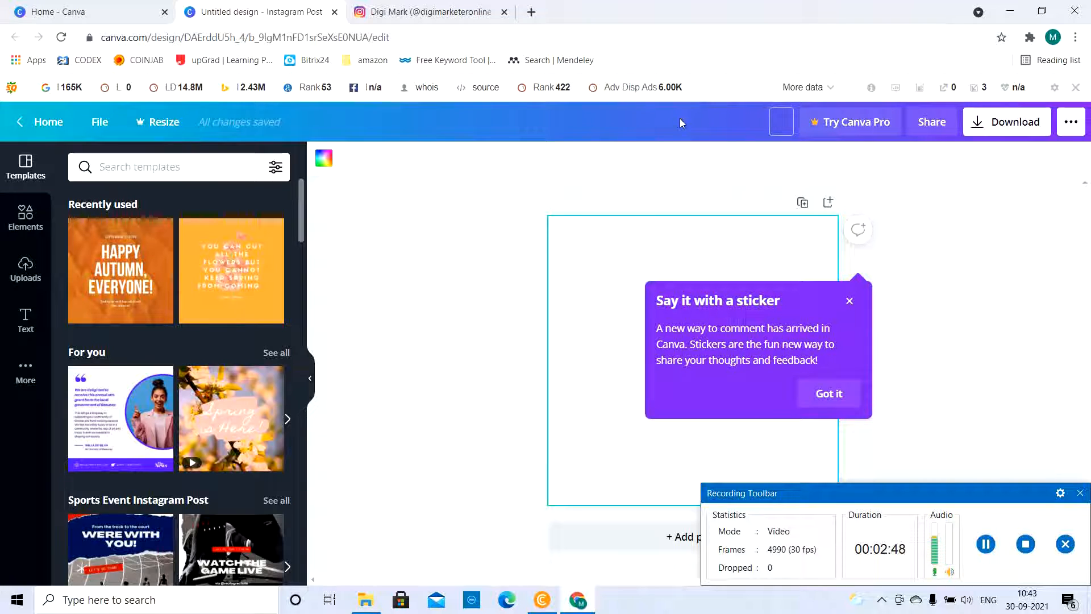
type("Digita")
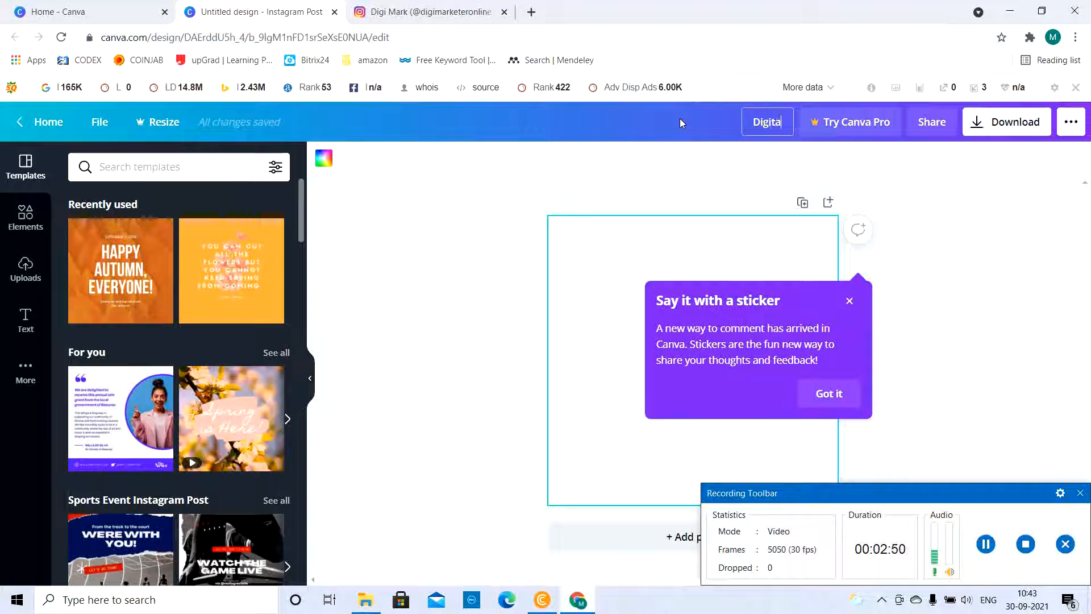
type("l Marketing")
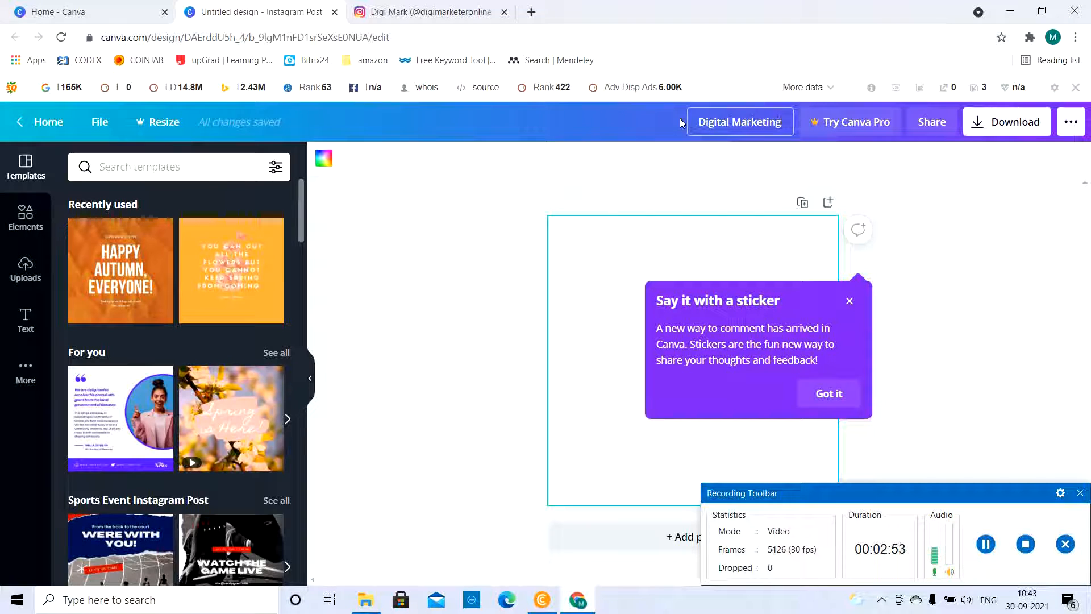
left_click(369, 206)
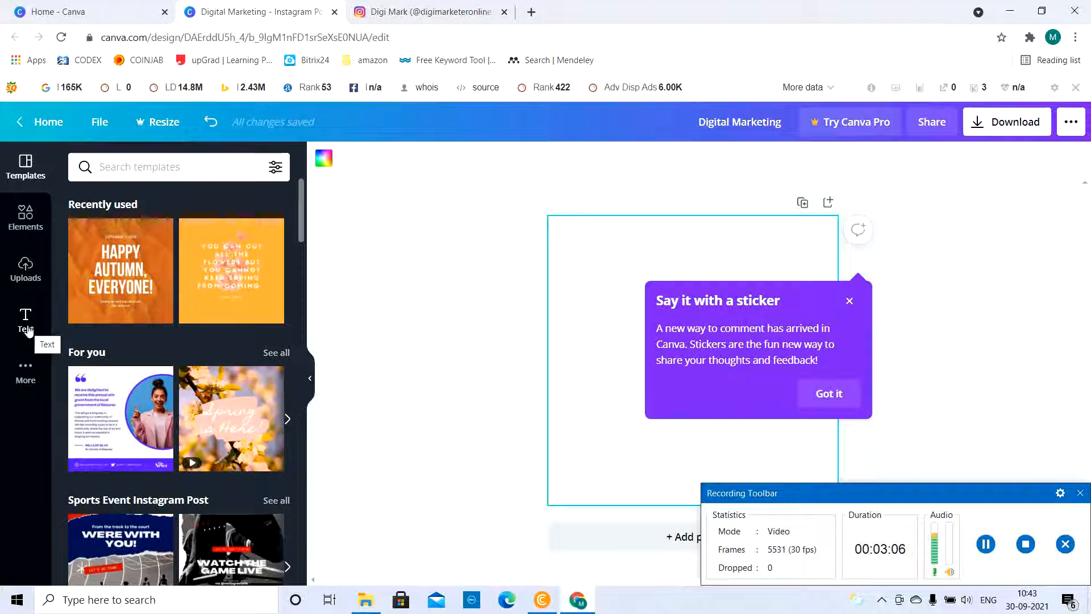
left_click(22, 373)
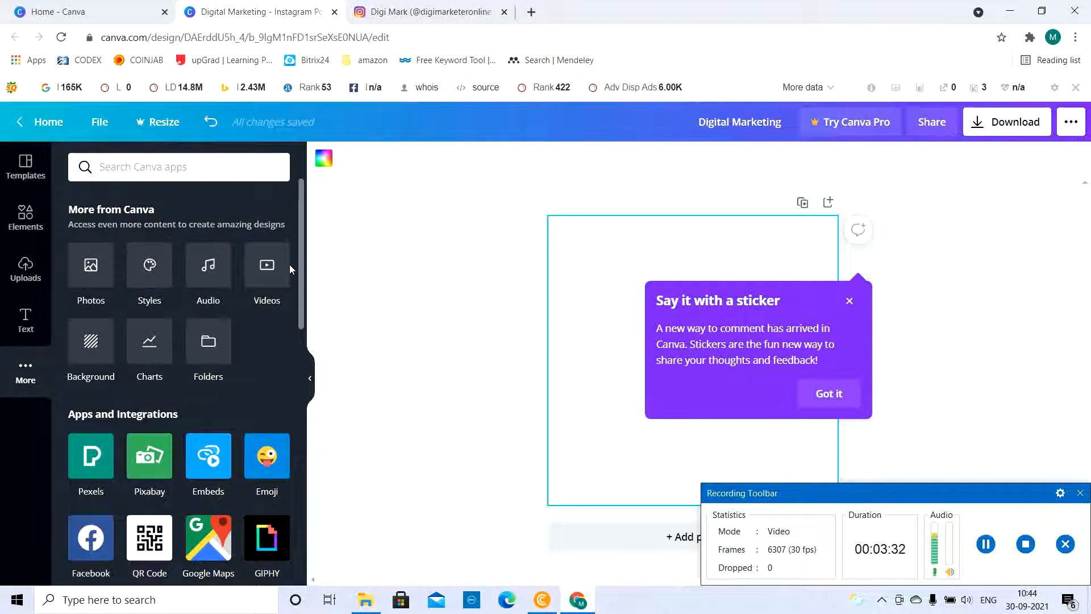
left_click_drag(299, 271, 337, 237)
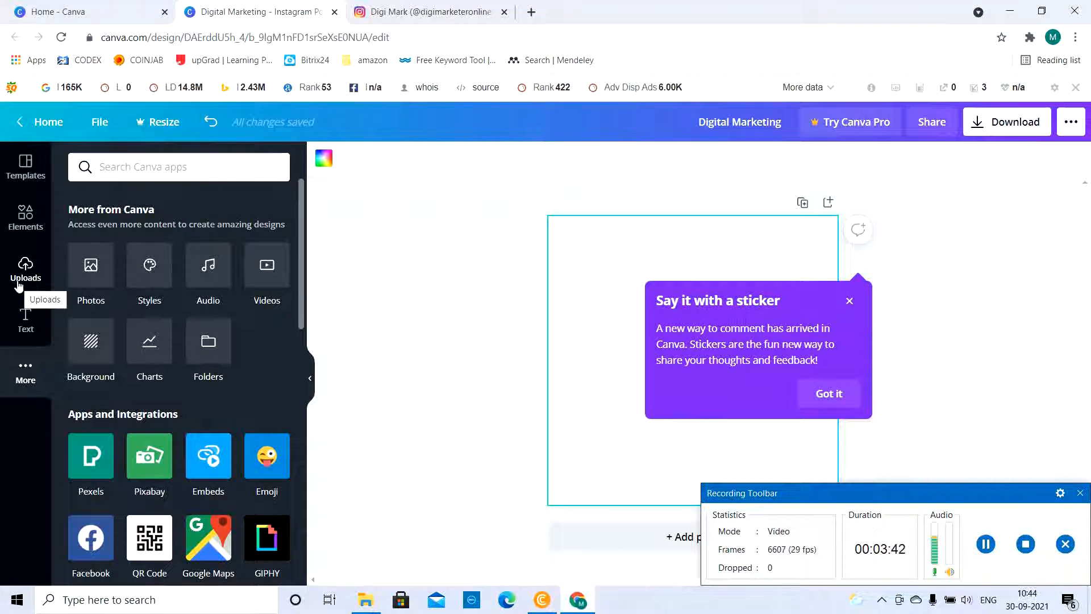
Browse the templates, apply the animated "Spring is Here!" one suggested under For you, and preview its video
left_click(25, 167)
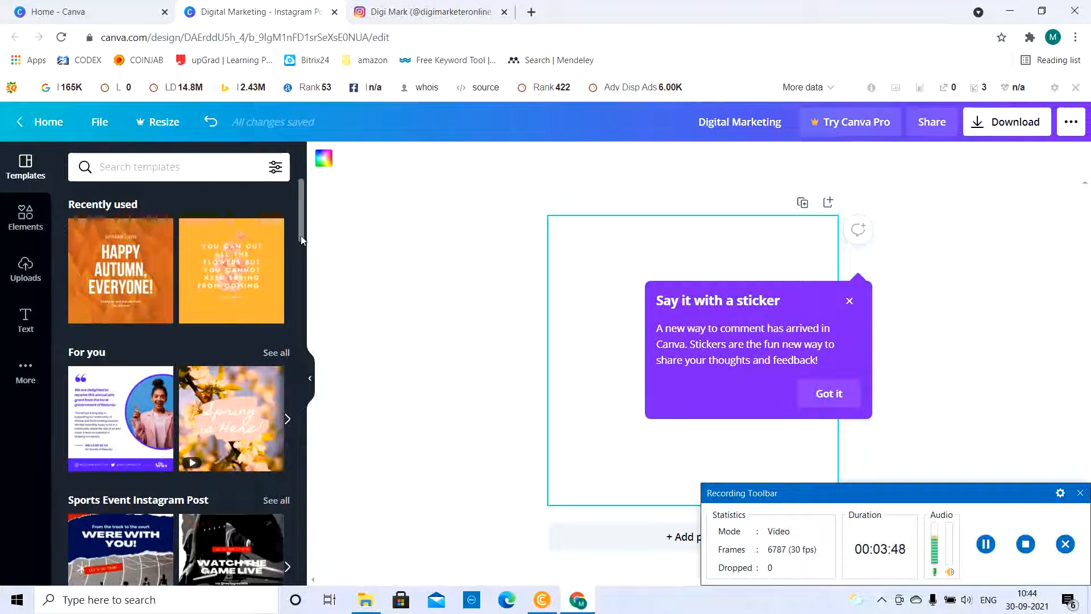
left_click_drag(302, 235, 307, 502)
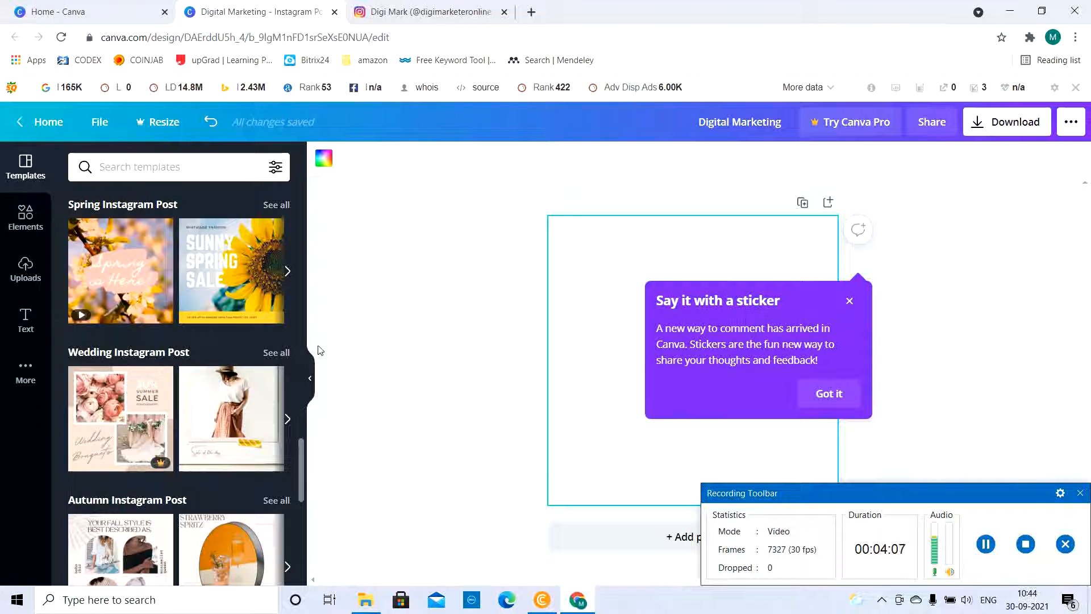
left_click_drag(299, 454, 303, 195)
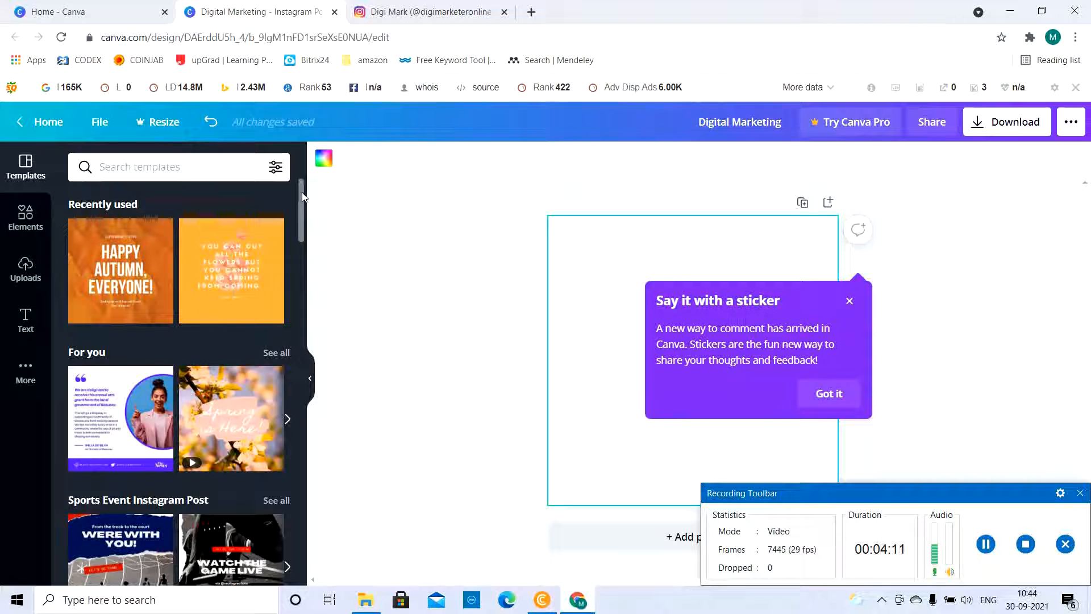
left_click(236, 420)
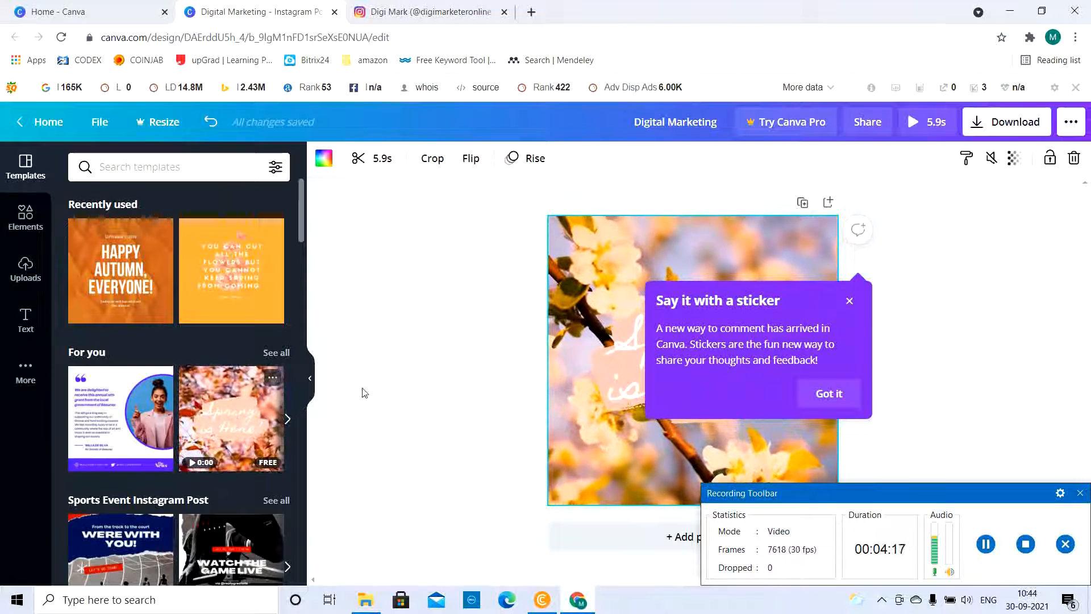
left_click(831, 394)
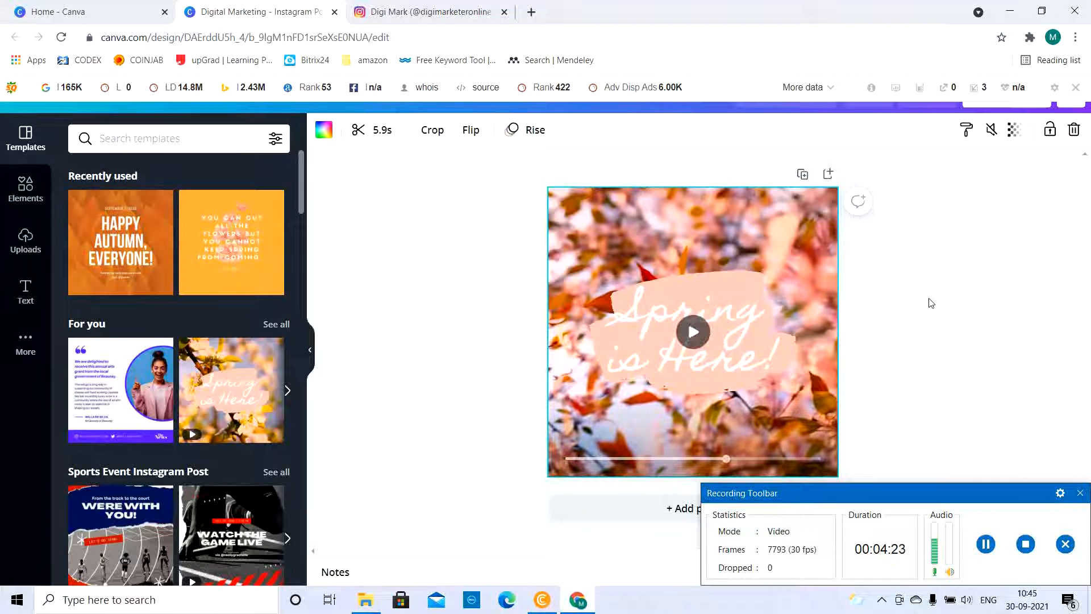
left_click(694, 333)
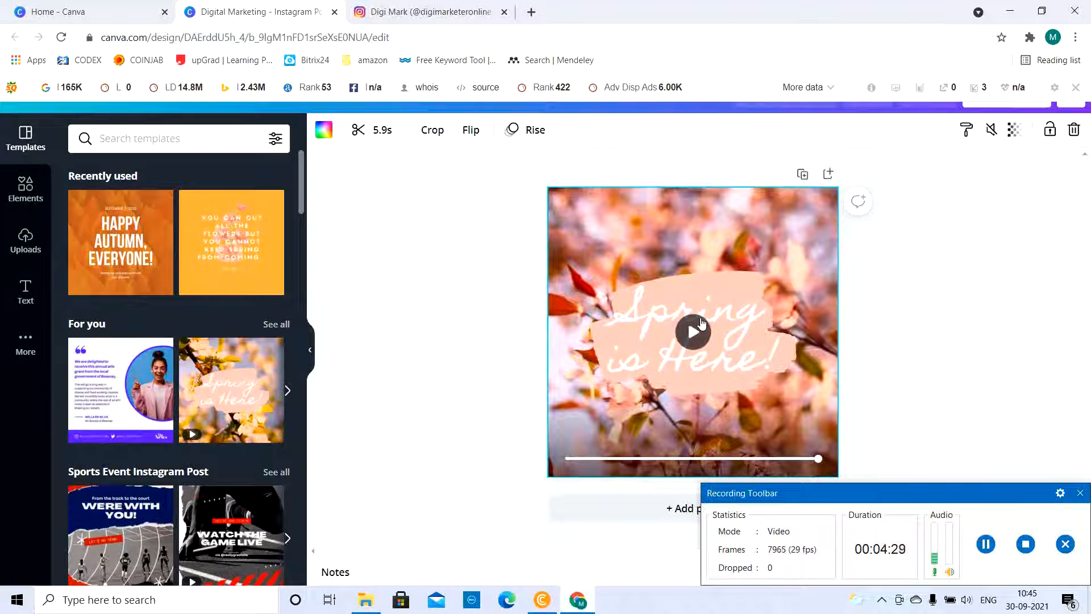
left_click(699, 334)
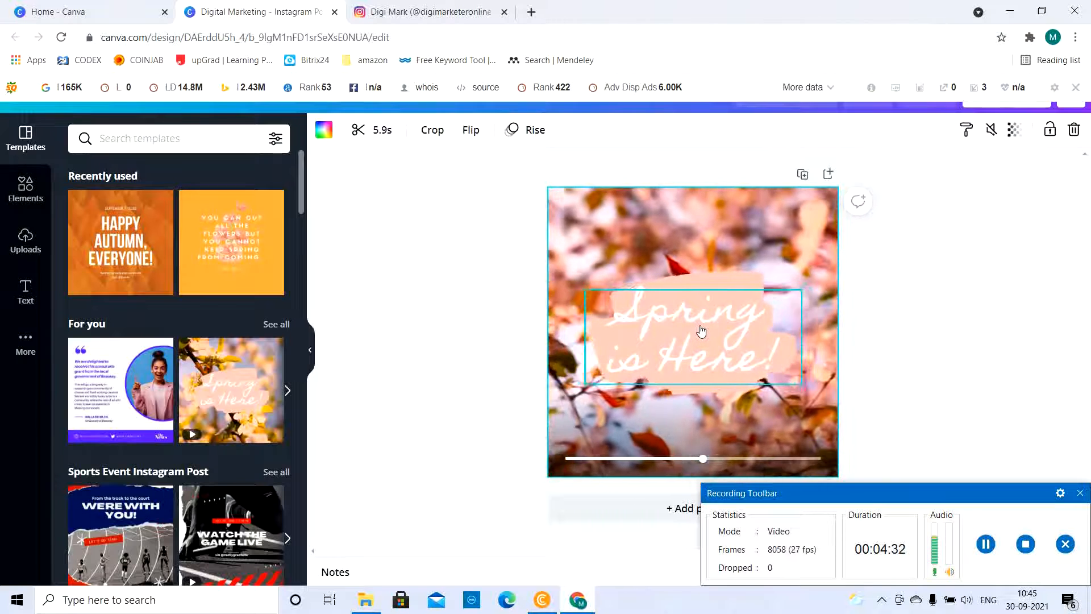
Replace the "Spring is Here!" heading on the design with "Good Morning"
double_click(701, 325)
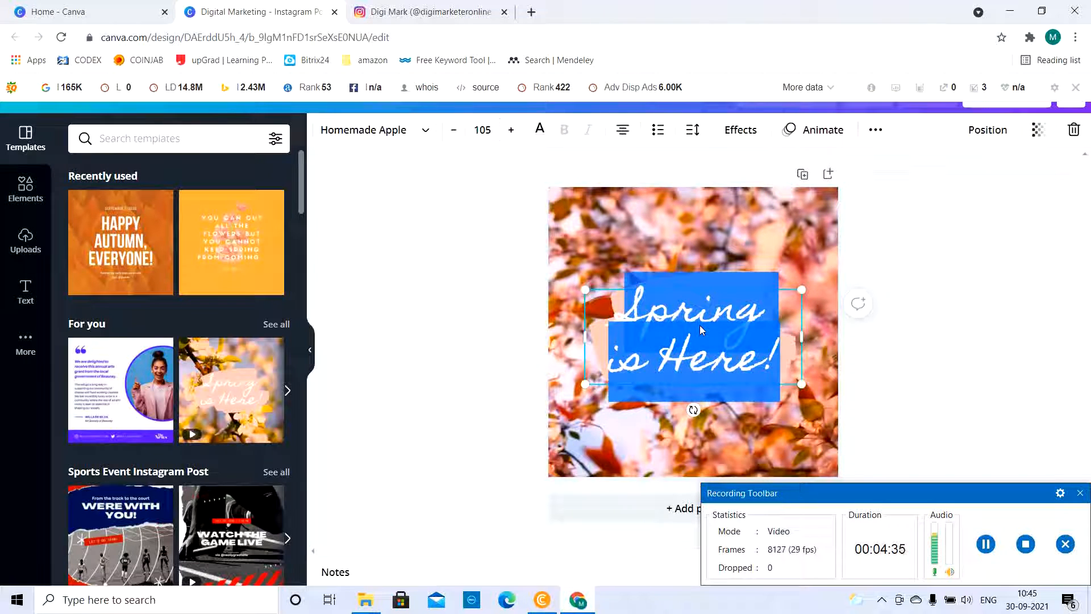
type("G")
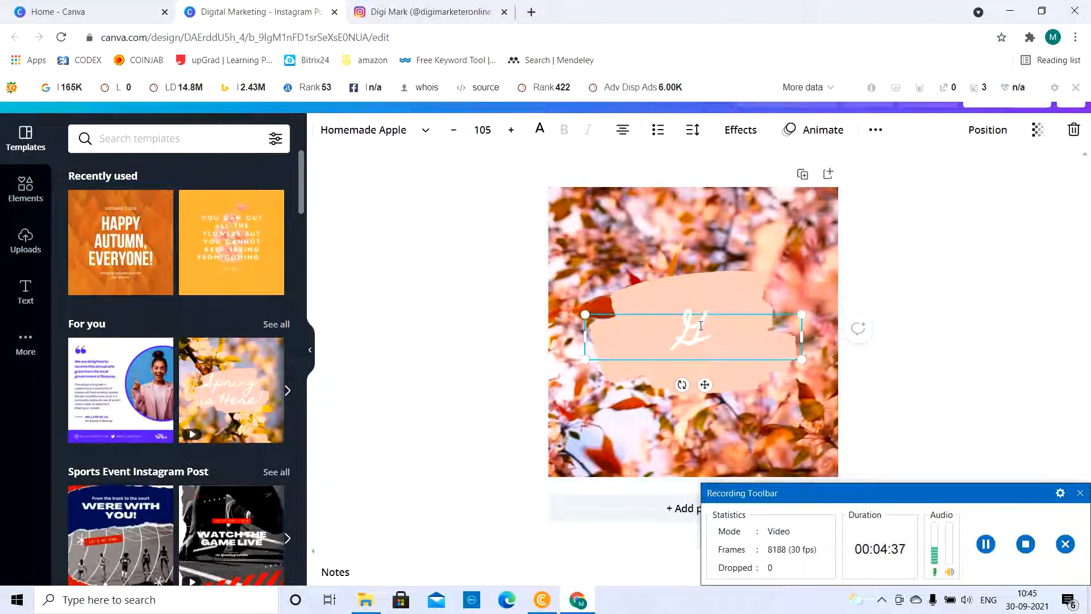
type("ood Morning")
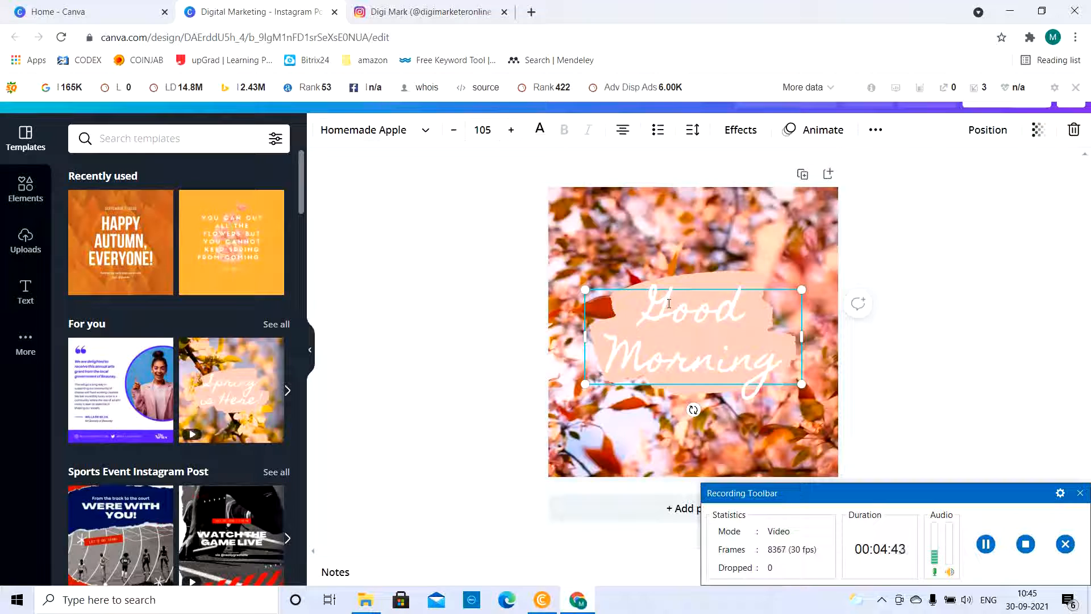
key("BackSpace")
type("G")
left_click(898, 421)
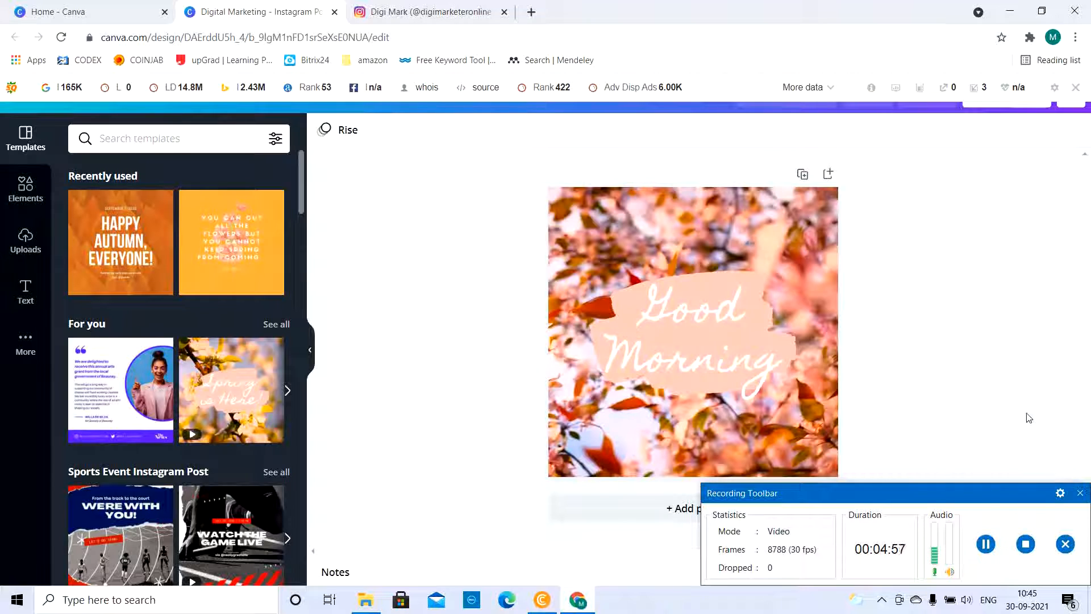
Disable the SEObar for this domain so it stops covering the editor's header
left_click_drag(973, 488, 1017, 84)
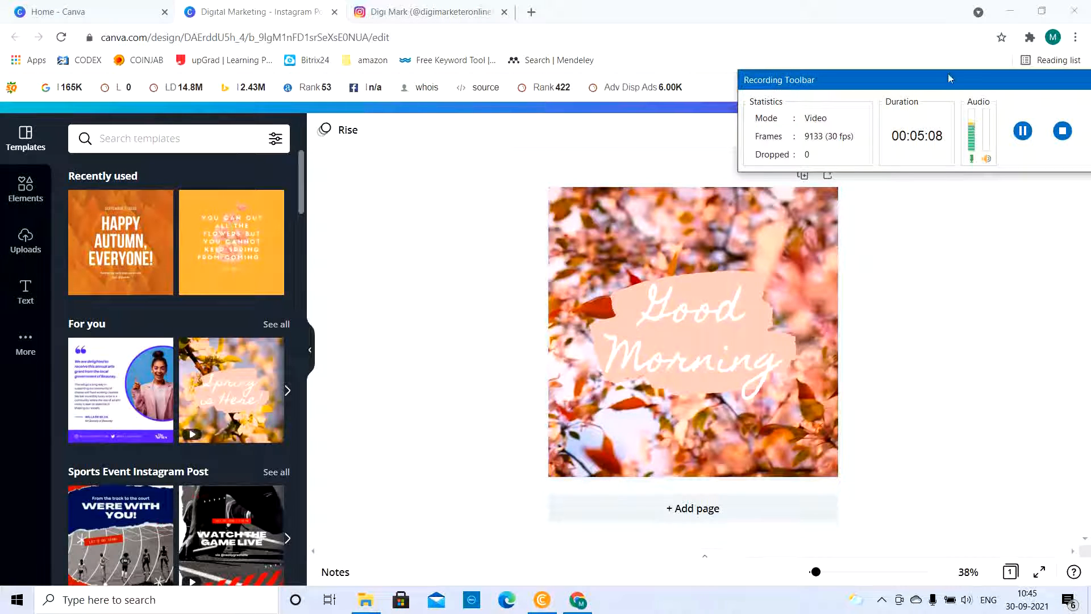
left_click_drag(940, 81, 993, 234)
left_click(1086, 170)
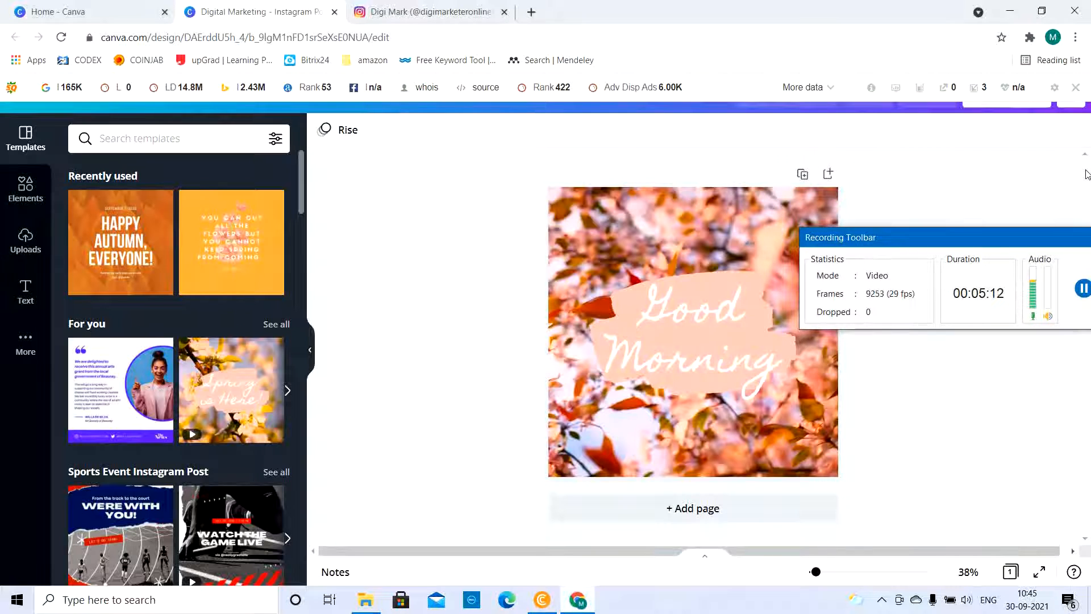
left_click(1076, 88)
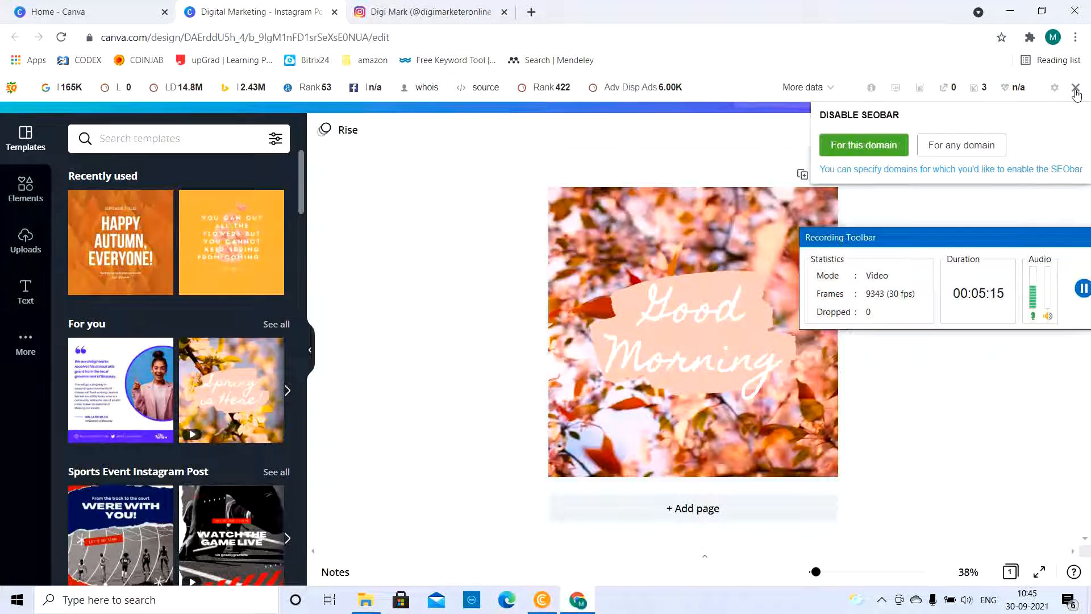
left_click(863, 144)
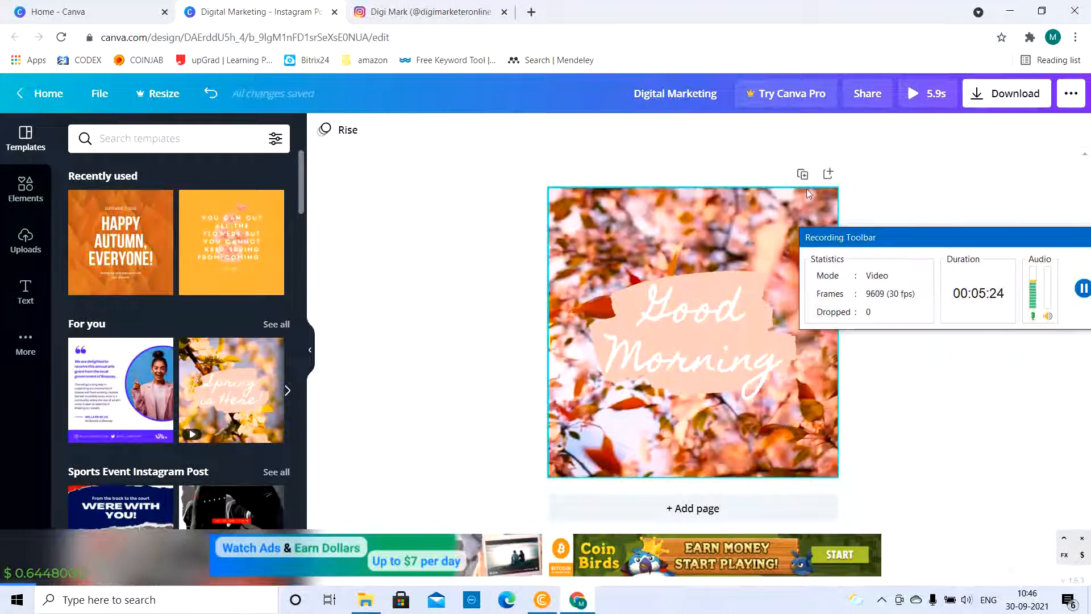
Copy a share link that lets others edit the design, and check the team's sharing permission options
left_click(867, 98)
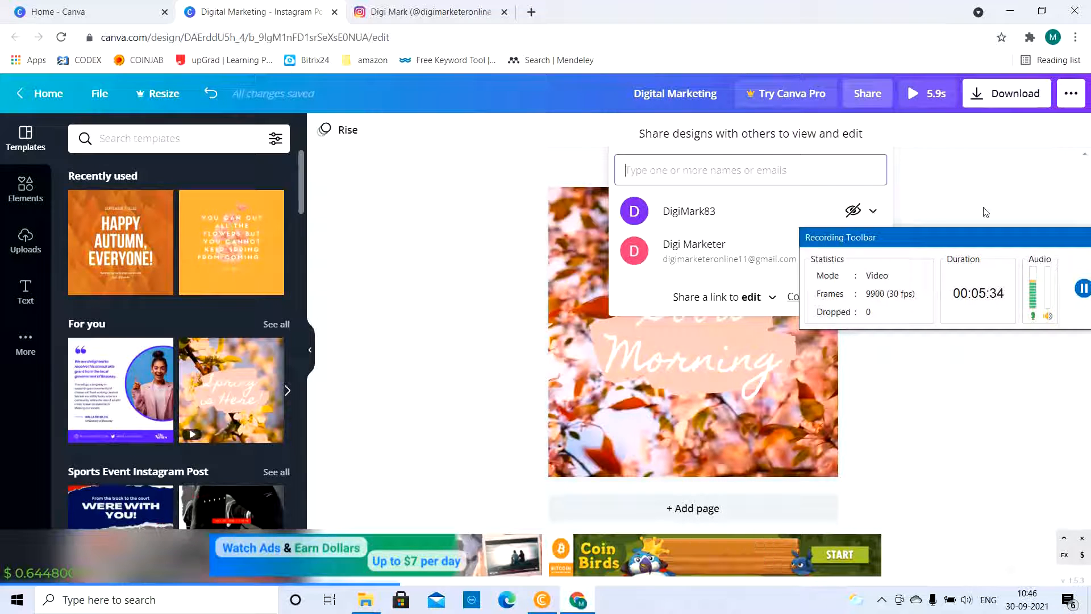
left_click_drag(1005, 251, 1016, 470)
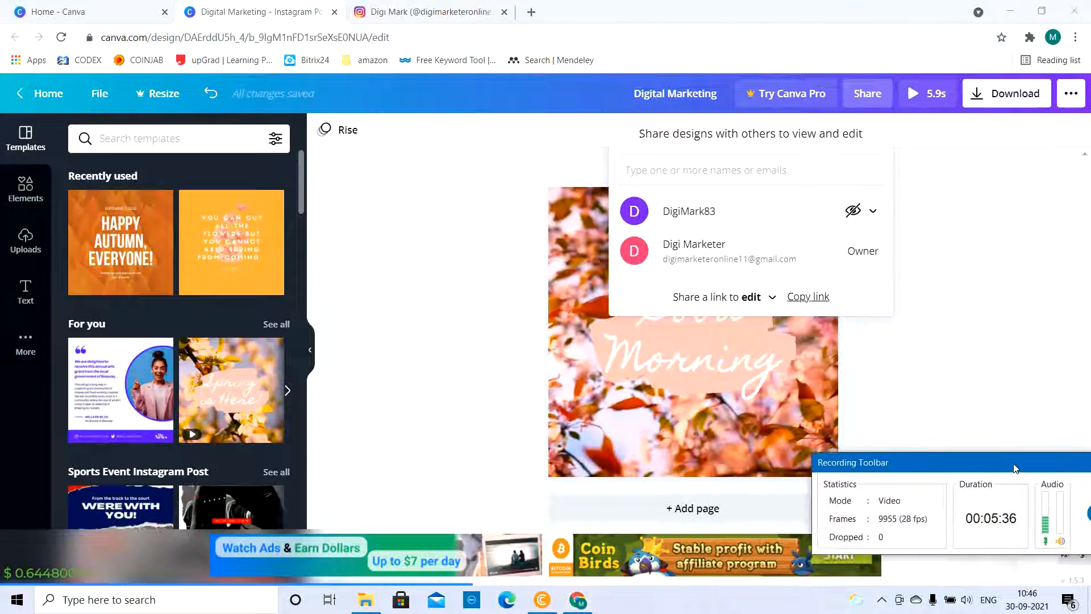
left_click(821, 298)
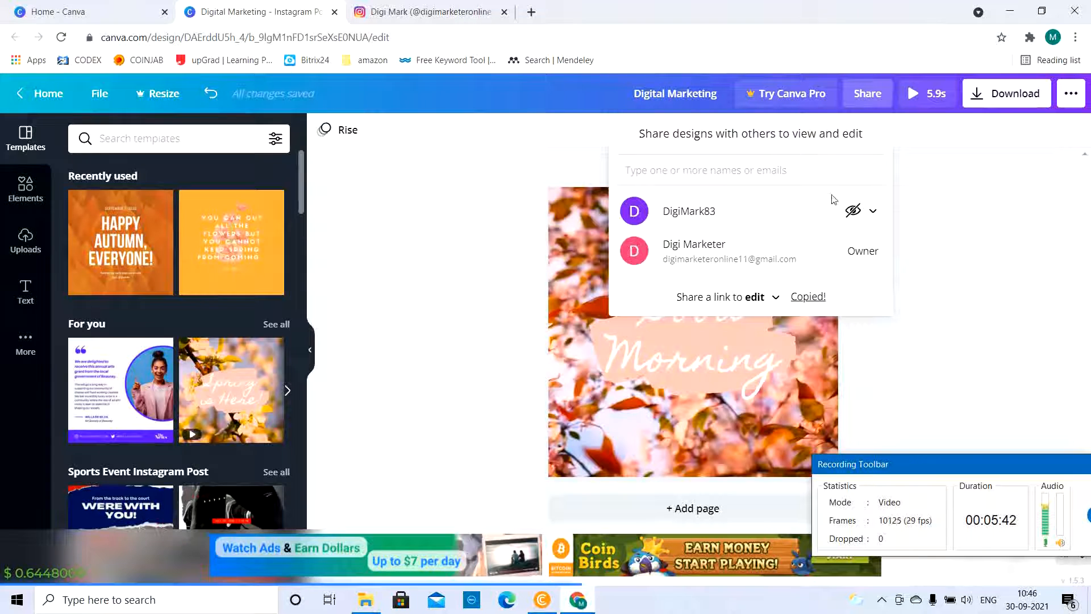
left_click(873, 214)
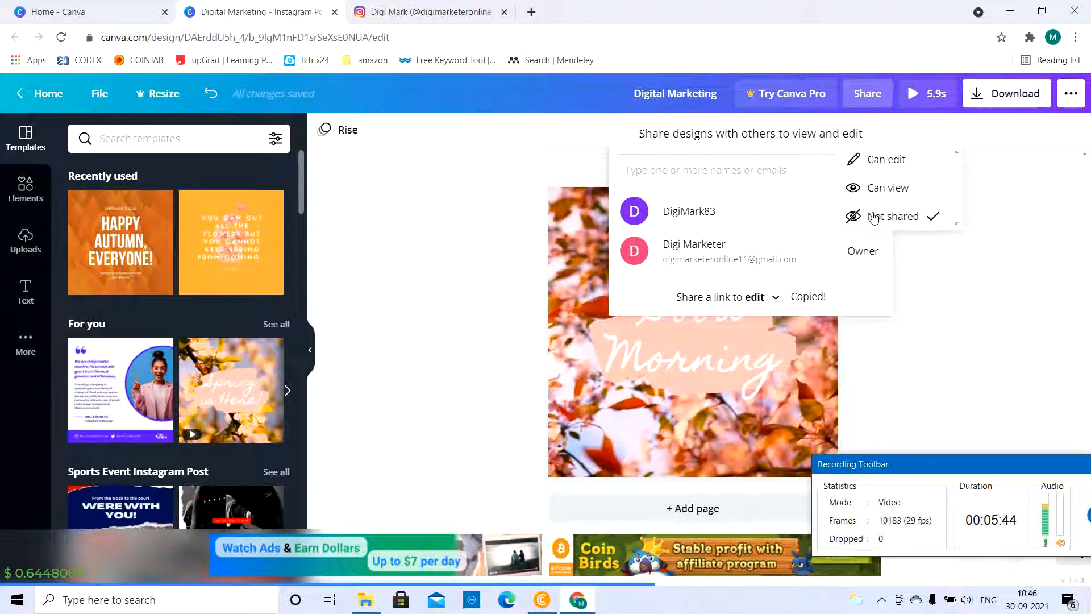
left_click(927, 258)
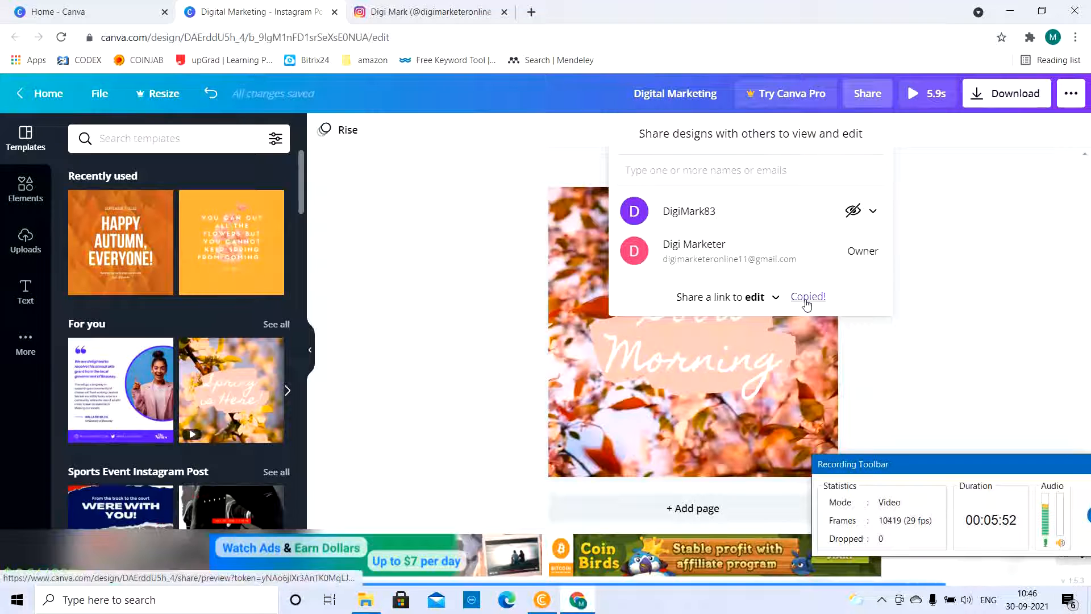
Switch to the Instagram profile page and look over its posts
left_click(449, 14)
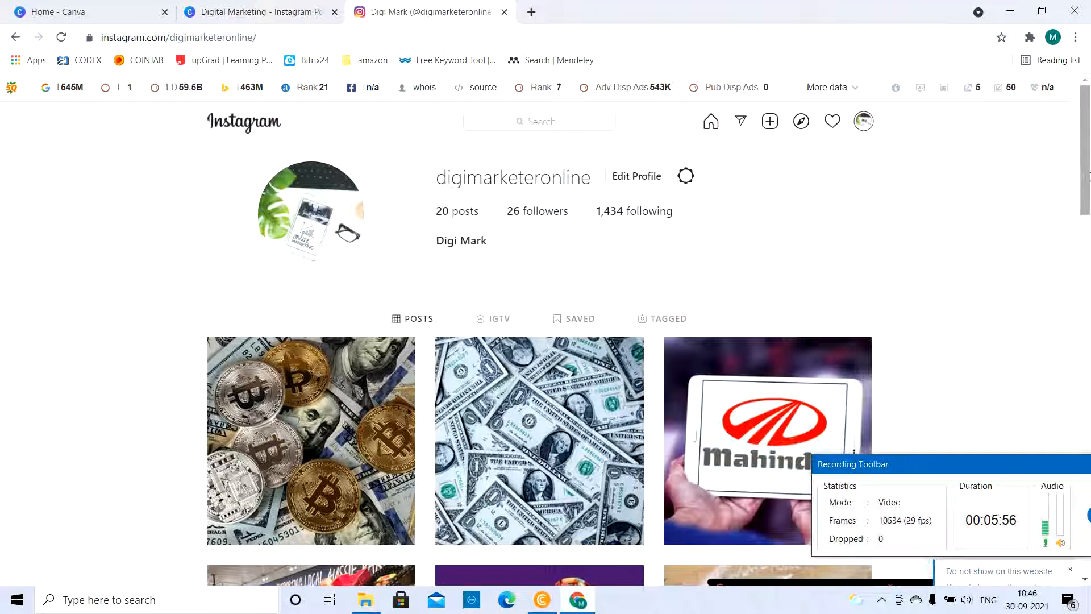
mouse_move(1090, 177)
left_mouse_down()
mouse_move(1090, 376)
mouse_move(1090, 181)
left_mouse_up()
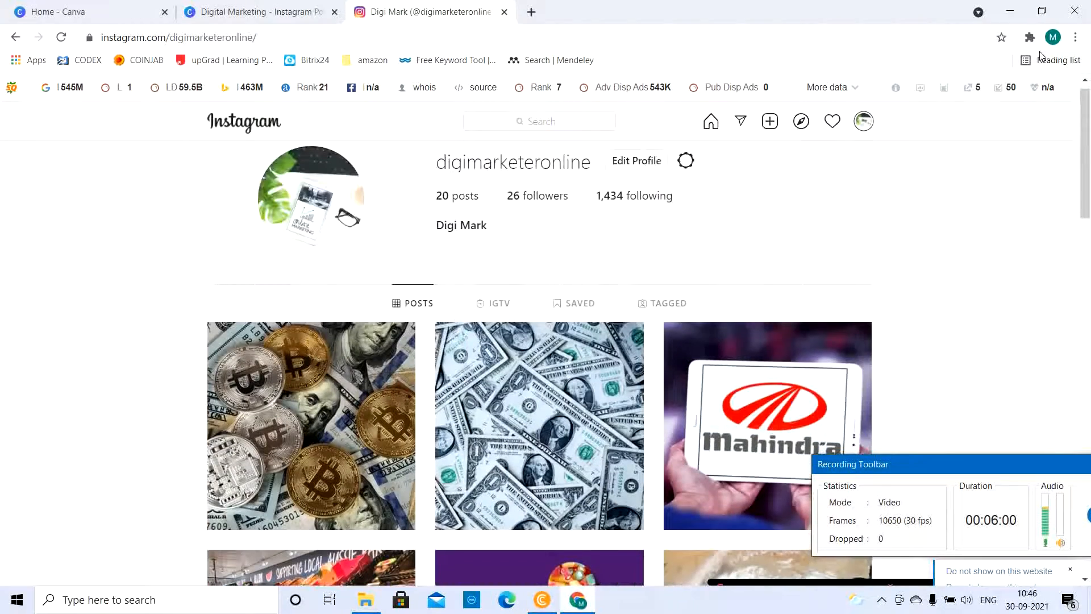
Open the Direct Message for Instagram extension window and dismiss the ads and session notice covering its lower part
left_click(1029, 37)
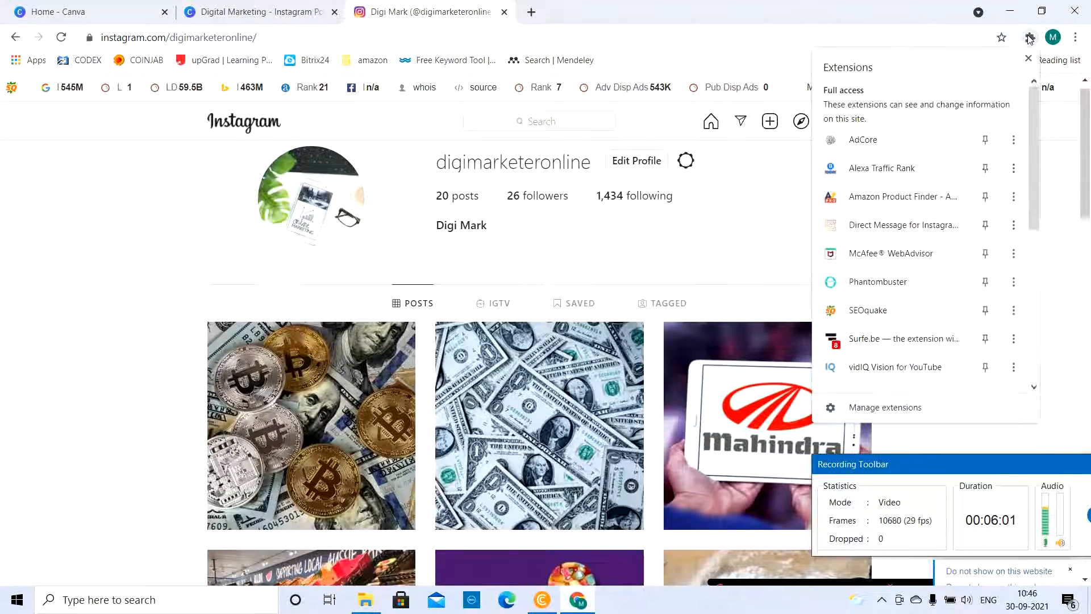
left_click(885, 235)
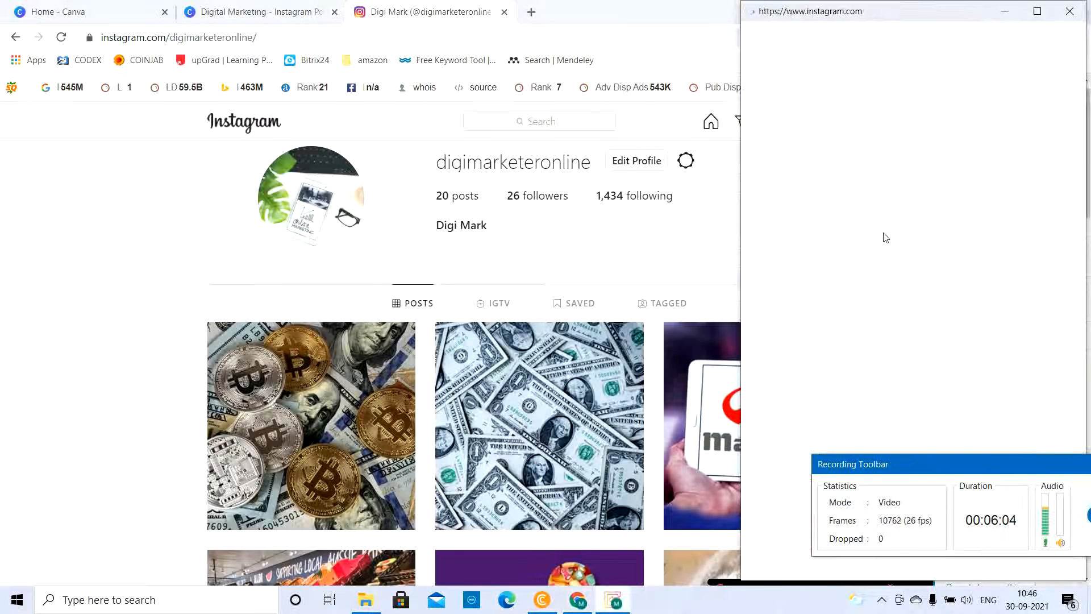
left_click_drag(1037, 469, 145, 480)
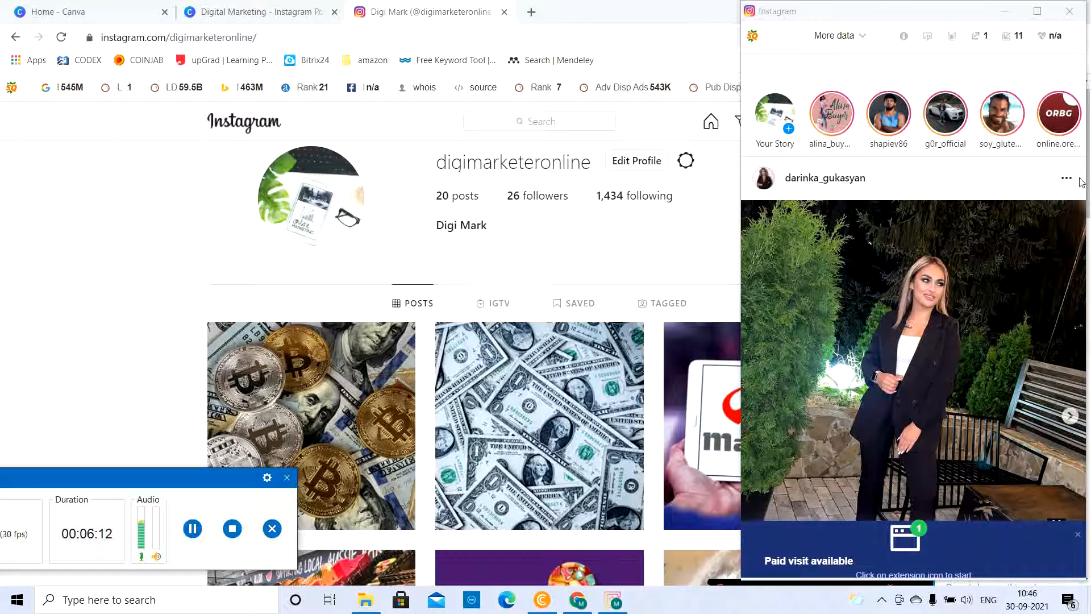
left_click(1076, 536)
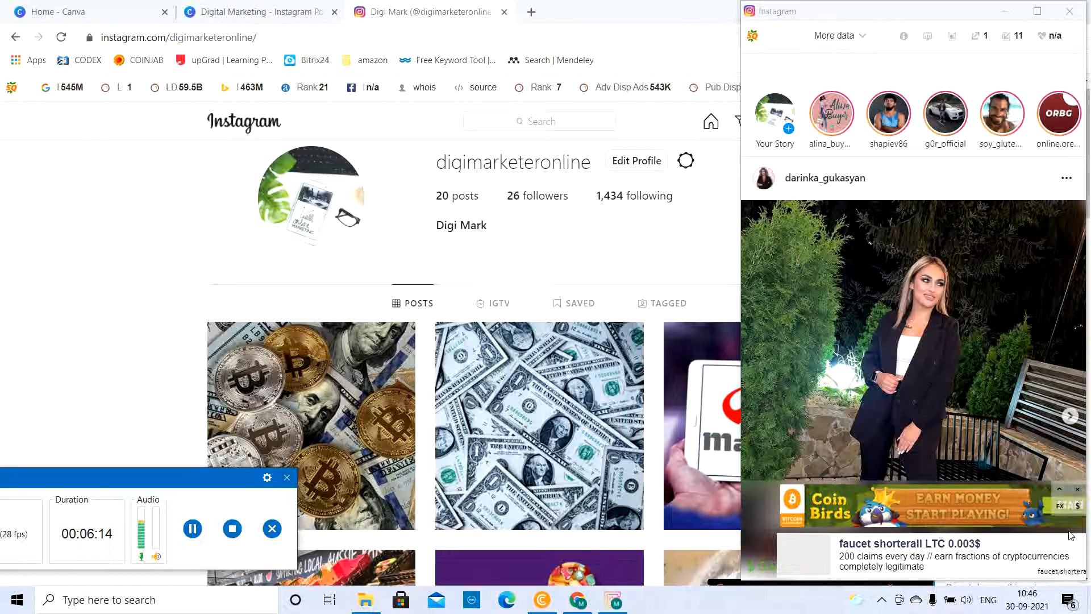
left_click(1077, 487)
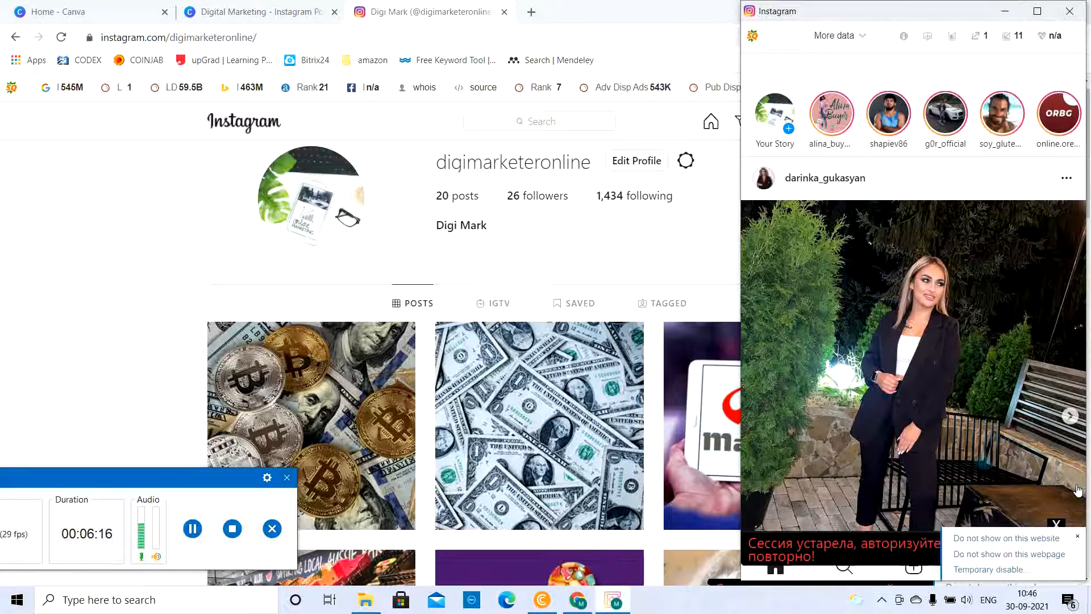
left_click(1077, 536)
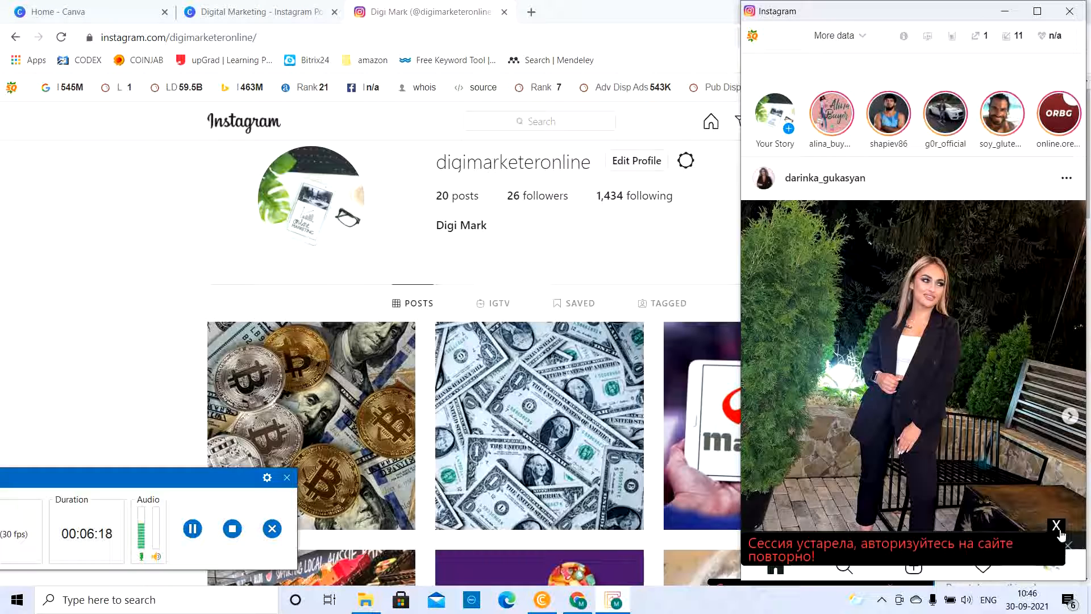
left_click(1059, 532)
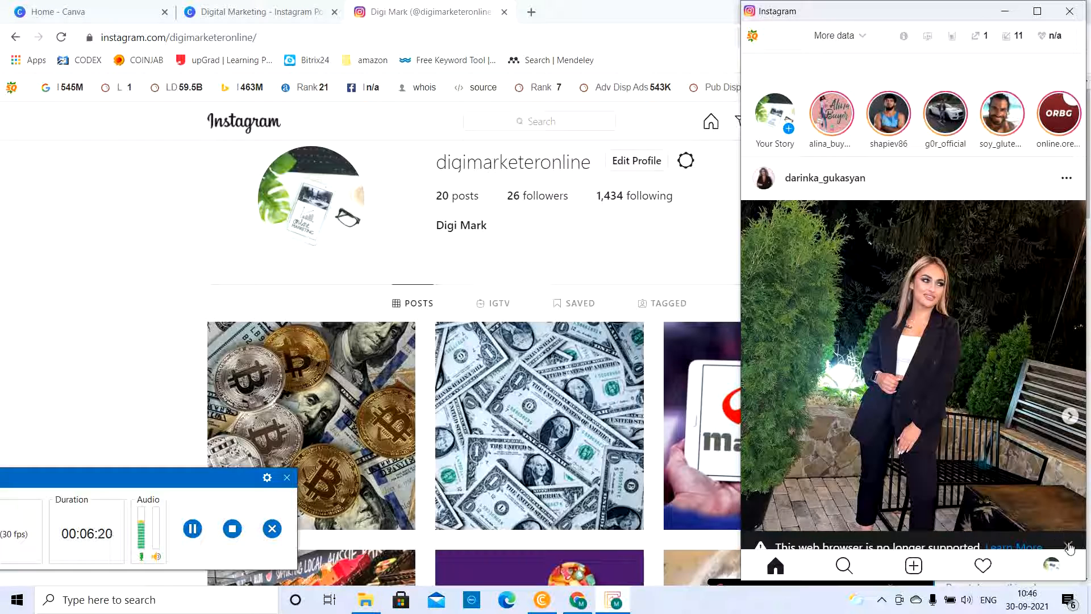
left_click(913, 566)
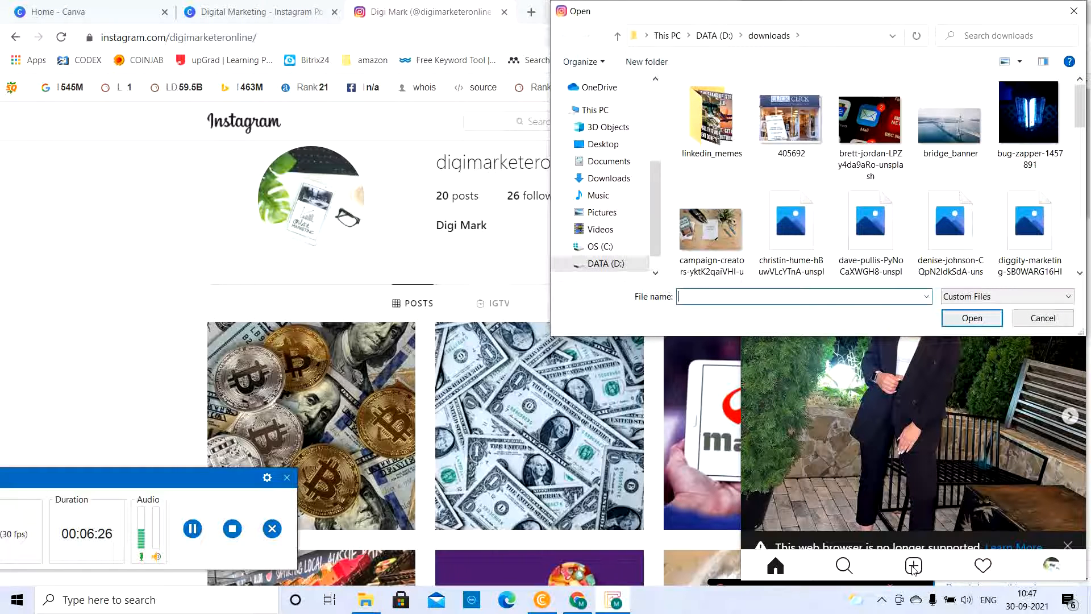
left_click(1040, 321)
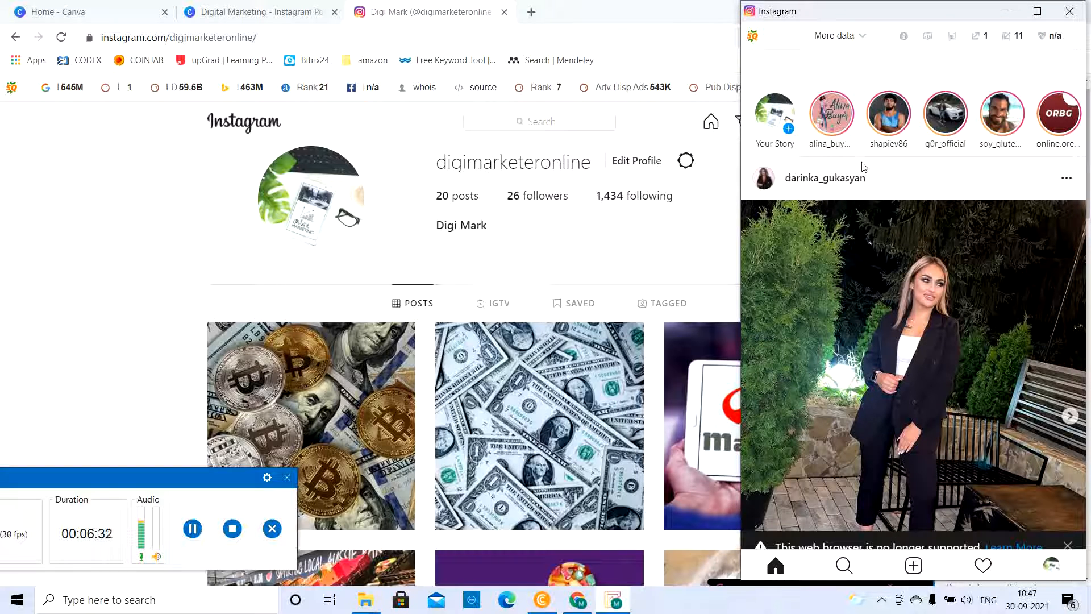
left_click(913, 566)
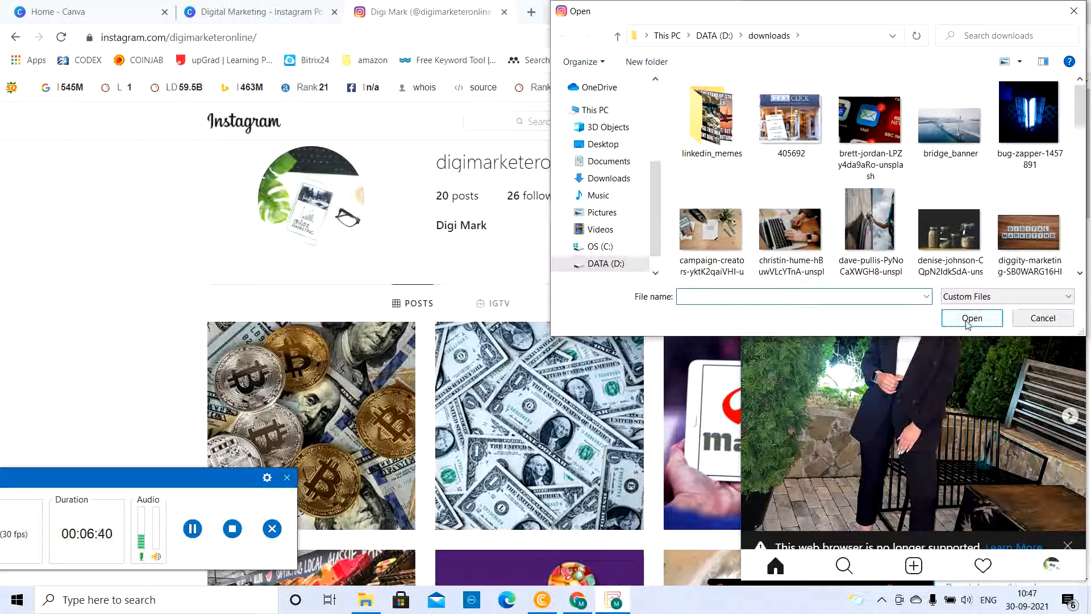
left_click(1043, 318)
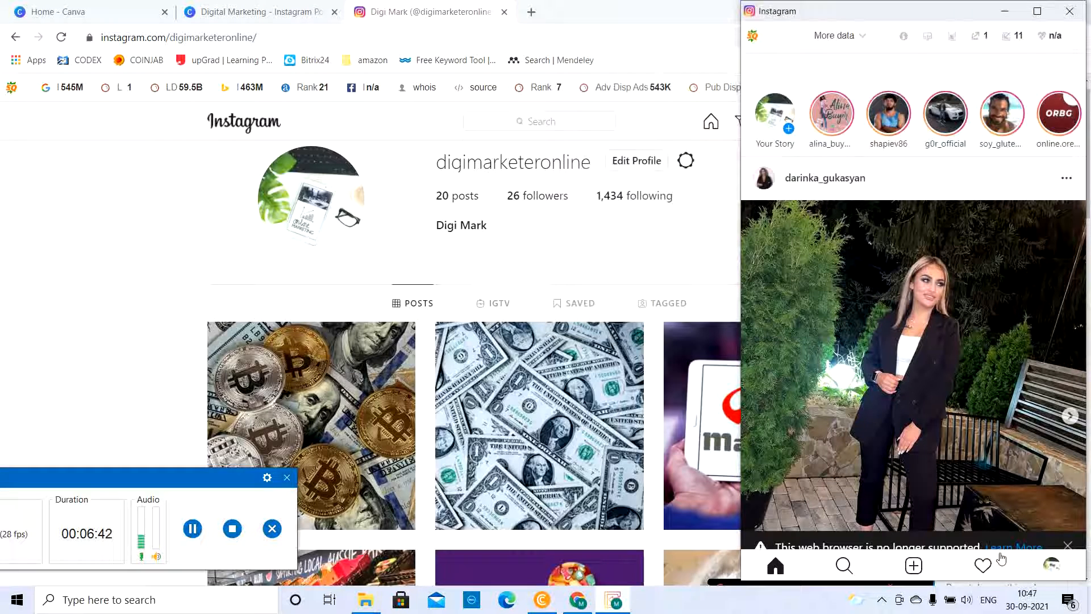
View the account's own profile in the extension window and dismiss the ad banner over its posts
left_click(1053, 566)
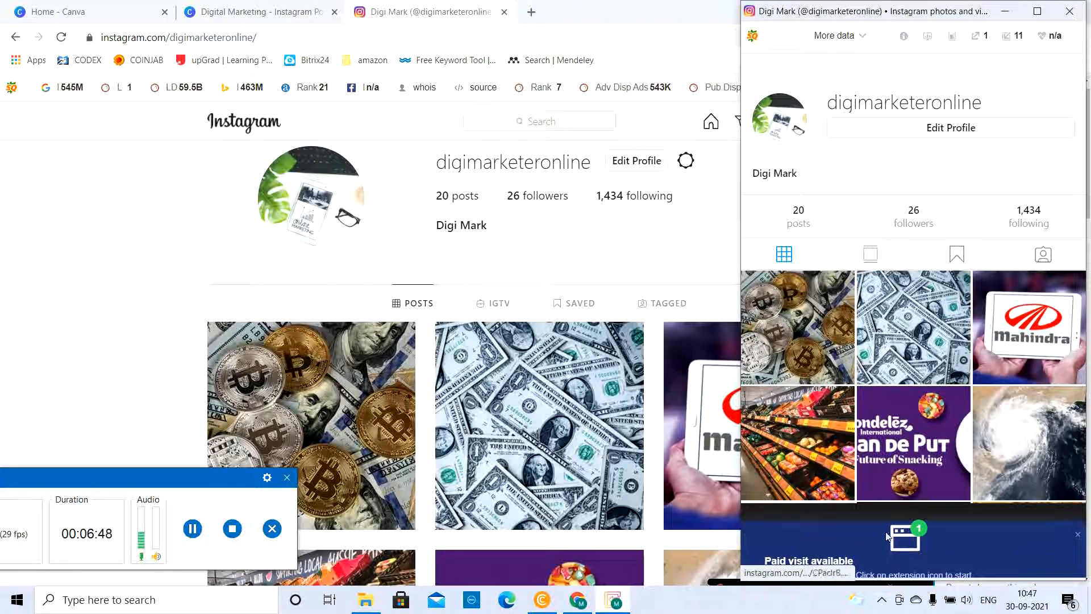
left_click(1080, 540)
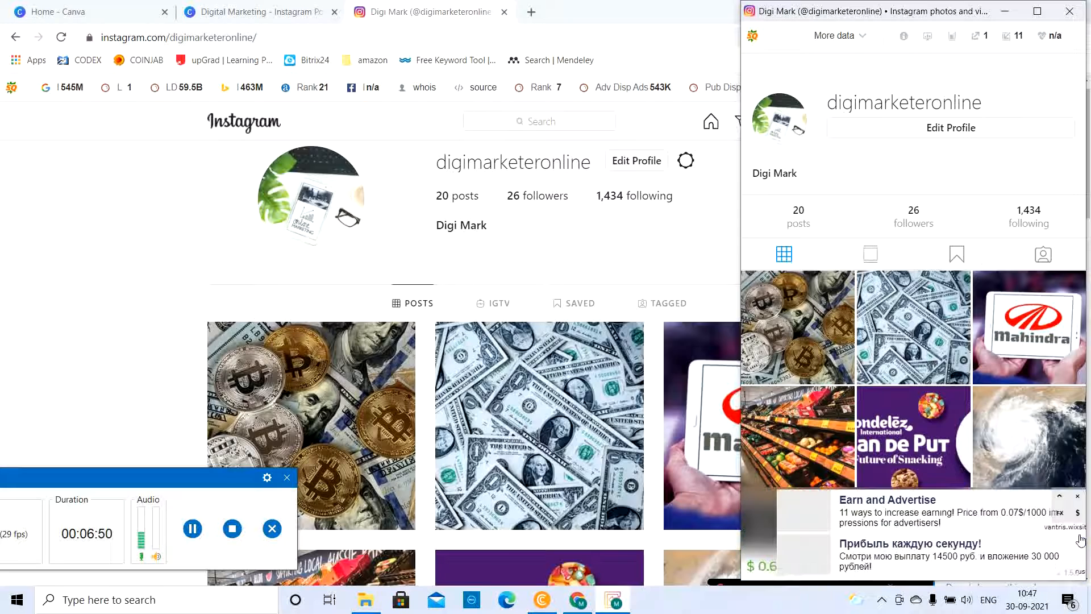
left_click(193, 528)
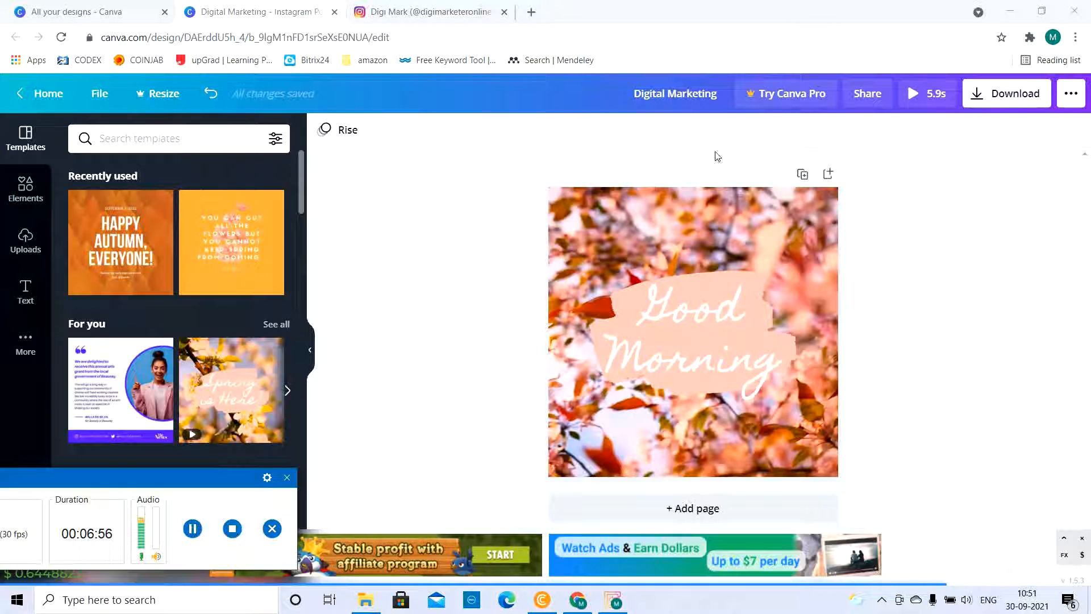
Switch to the Canva design and download it as an MP4 video, disabling the overlay ads for 1 hour while it exports
left_click(994, 98)
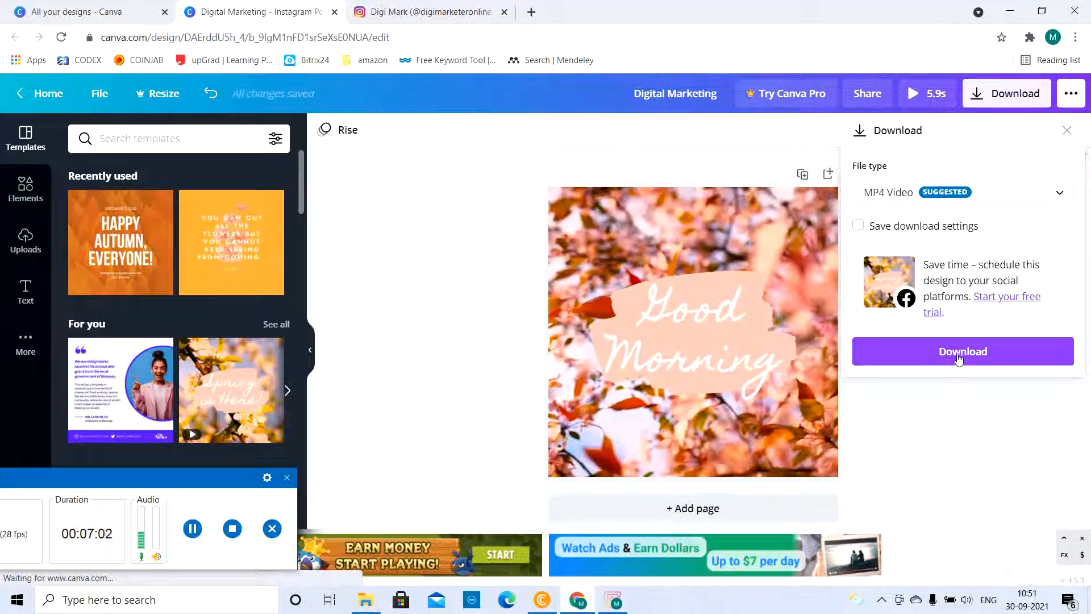
left_click(959, 353)
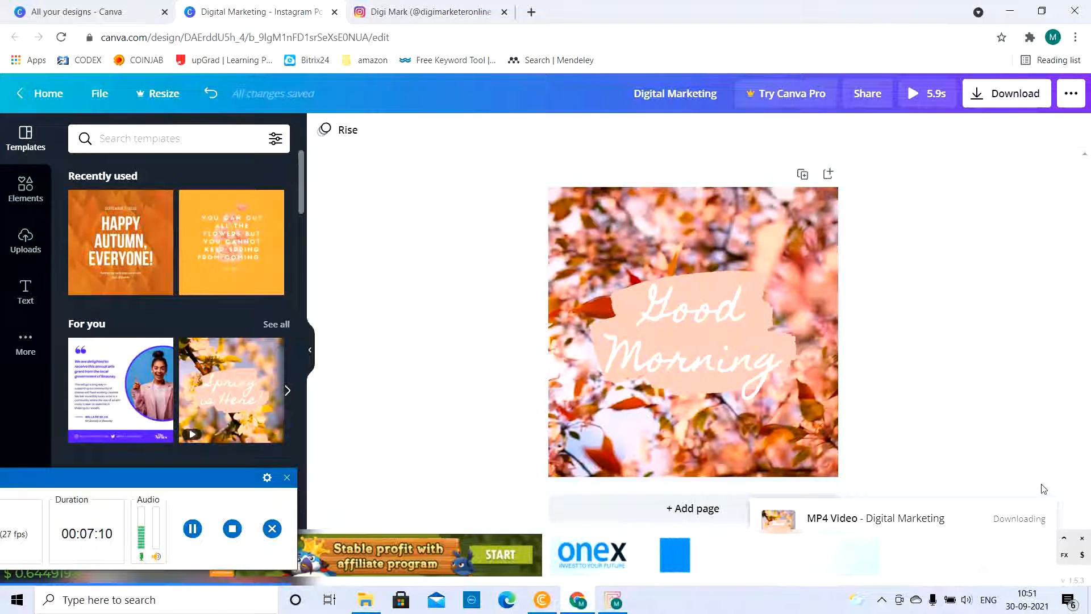
left_click(1082, 538)
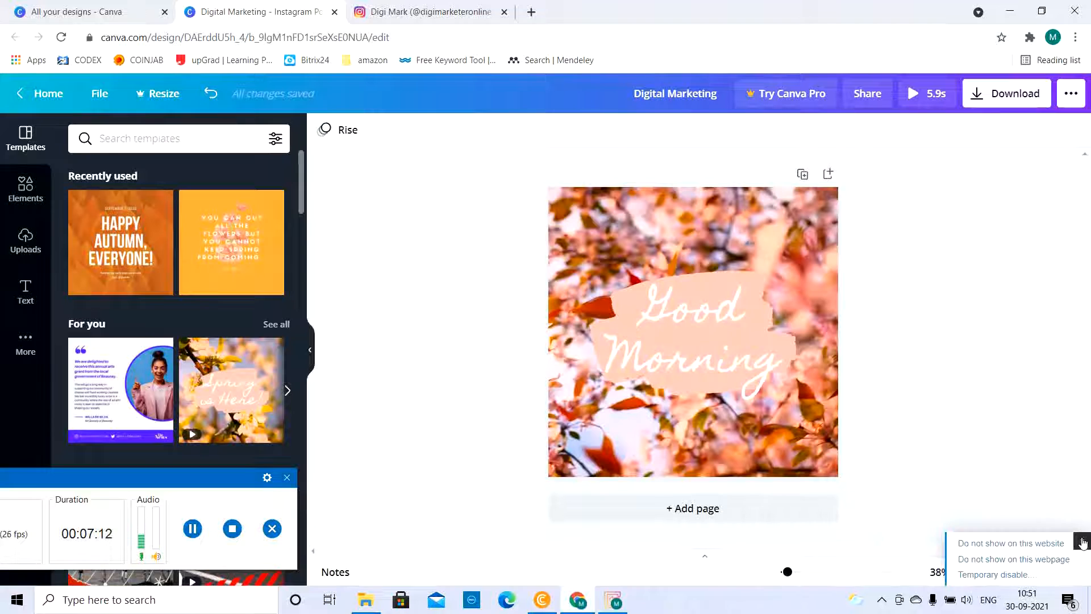
left_click(1014, 574)
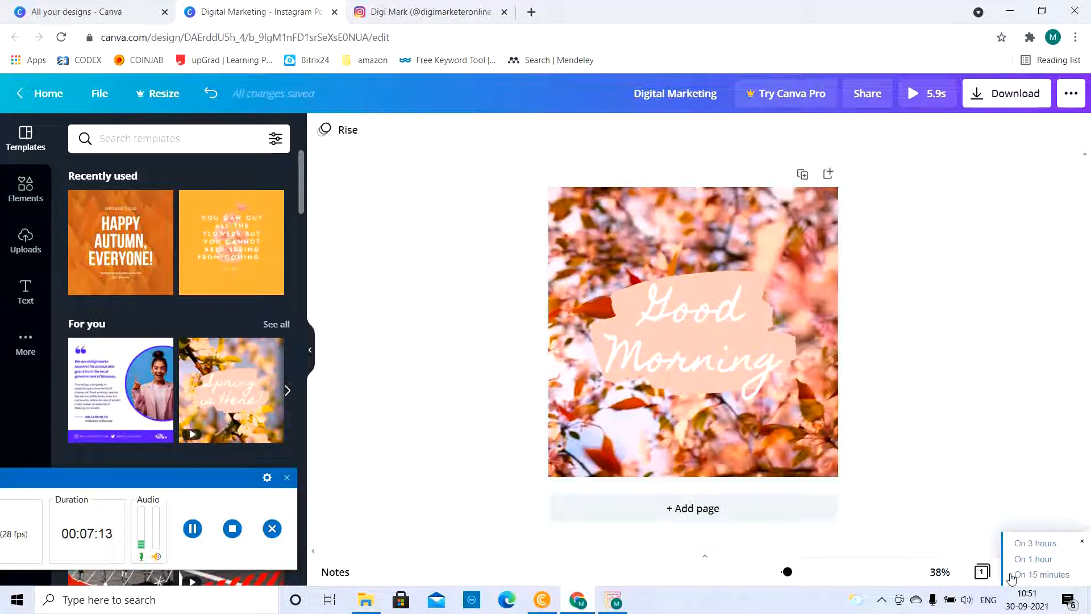
left_click(1036, 560)
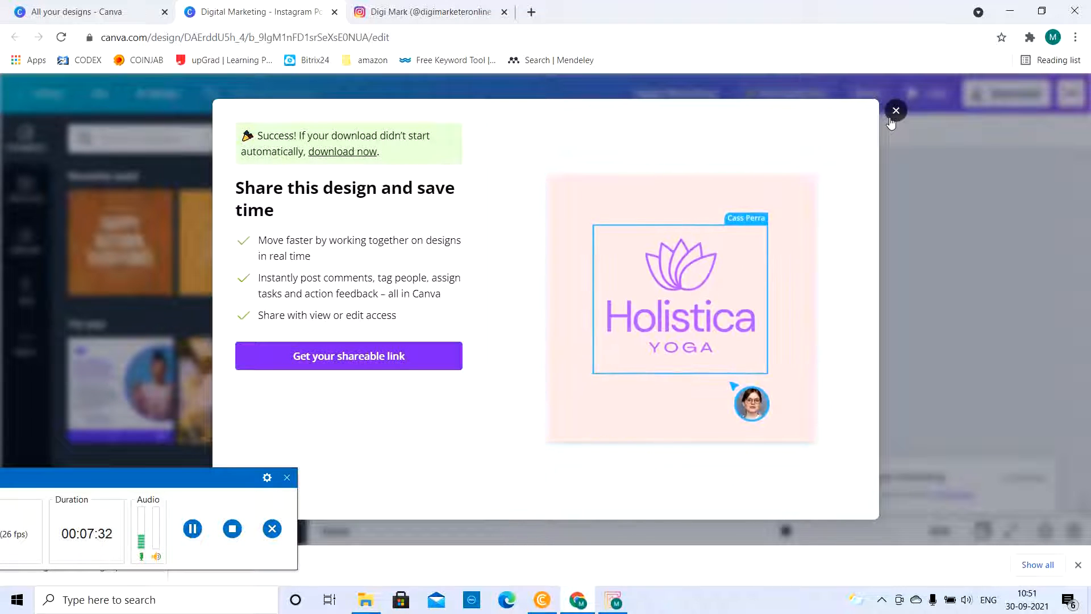
left_click(353, 152)
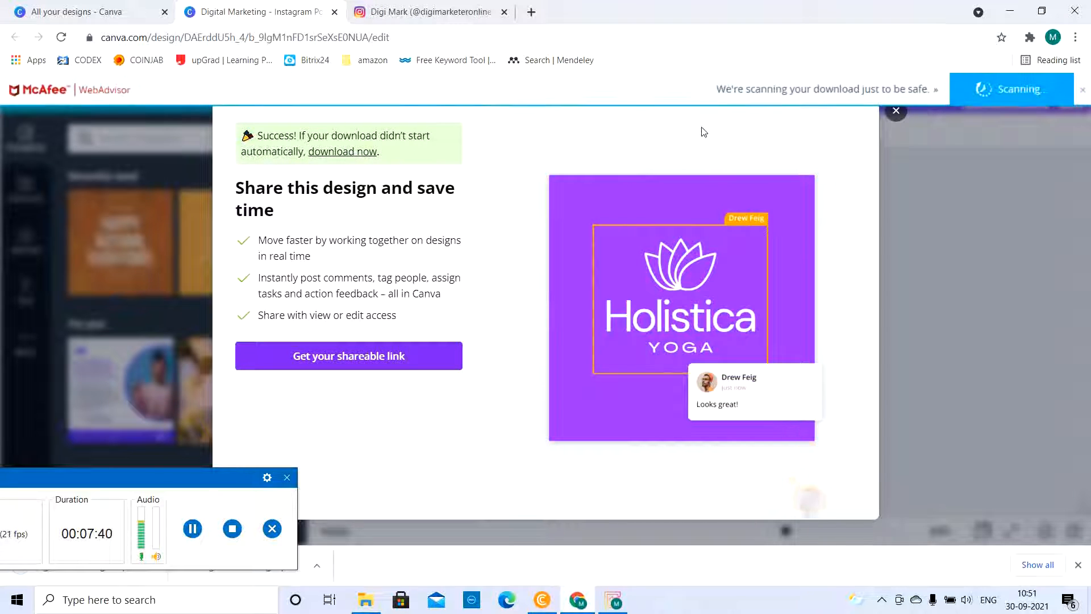
Switch to Instagram and load the Digital Marketing (1) video from the Downloads folder into a new post
left_click(409, 11)
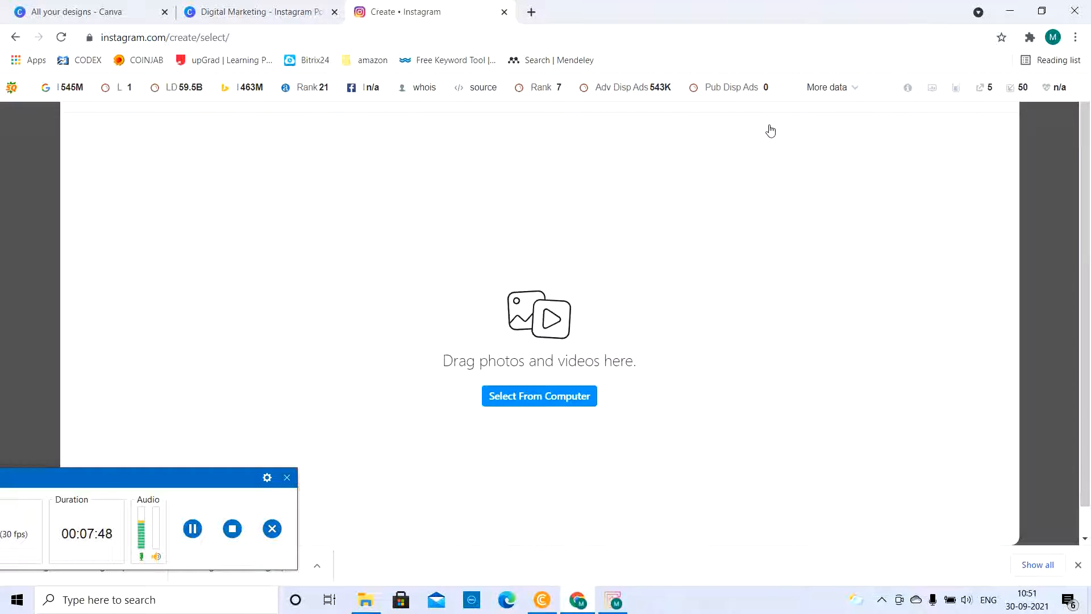
left_click(512, 400)
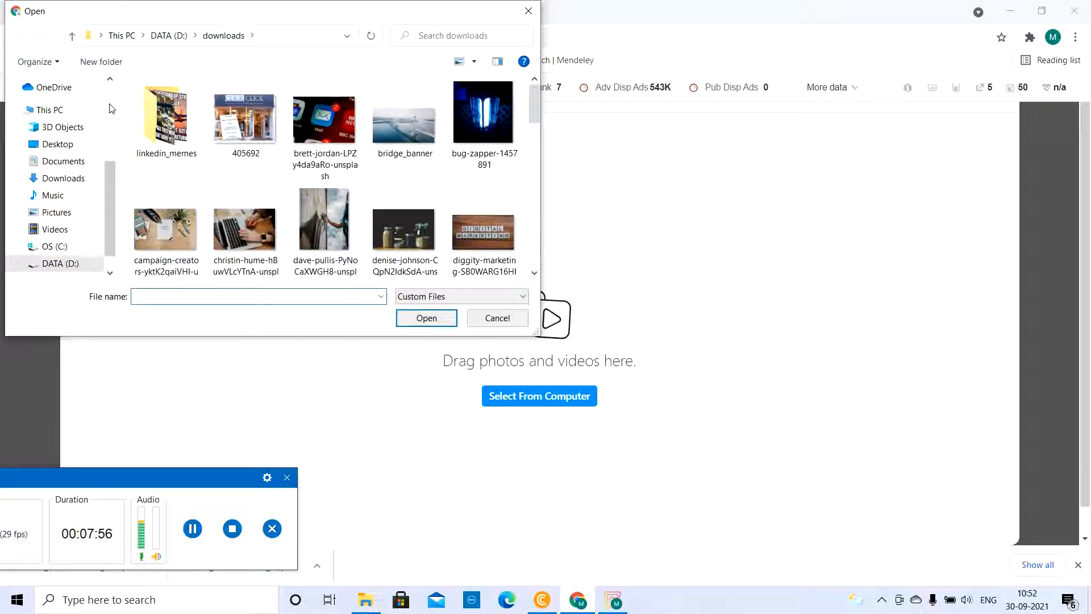
scroll(109, 103, "up", 3)
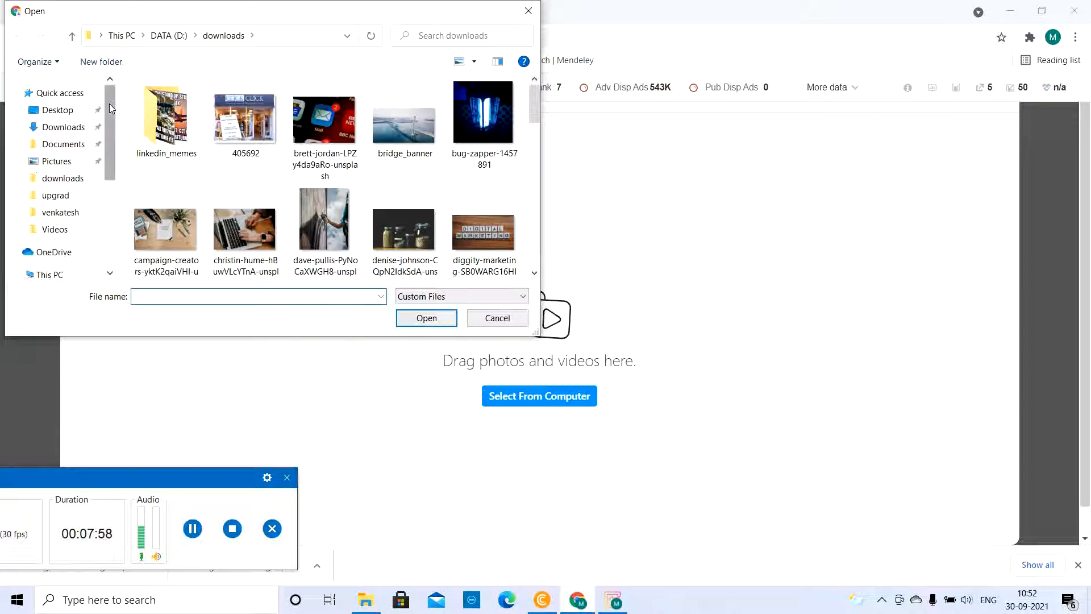
left_click(208, 540)
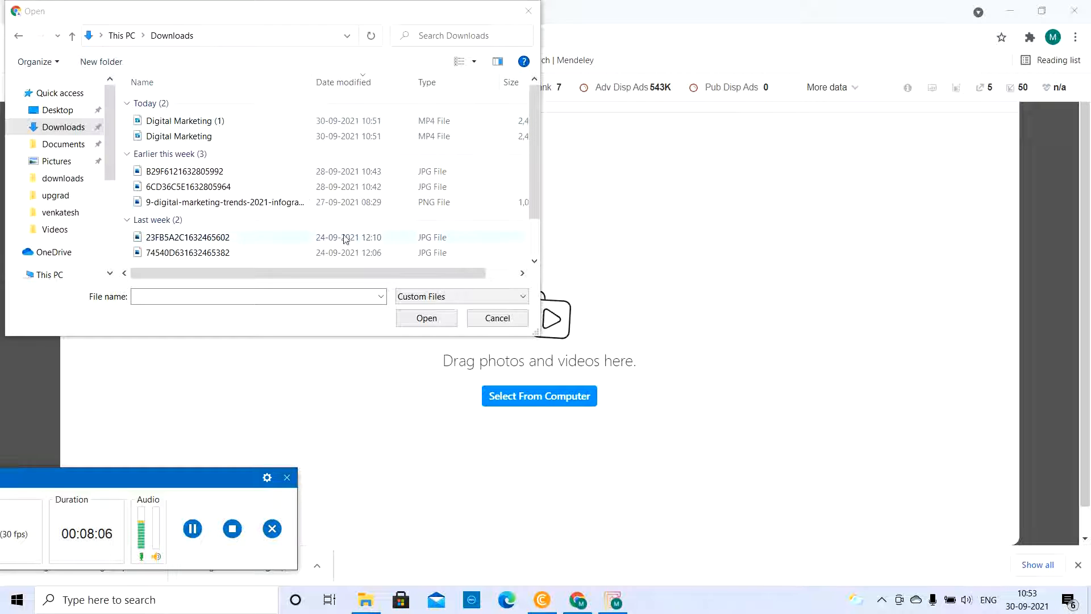
left_click(218, 122)
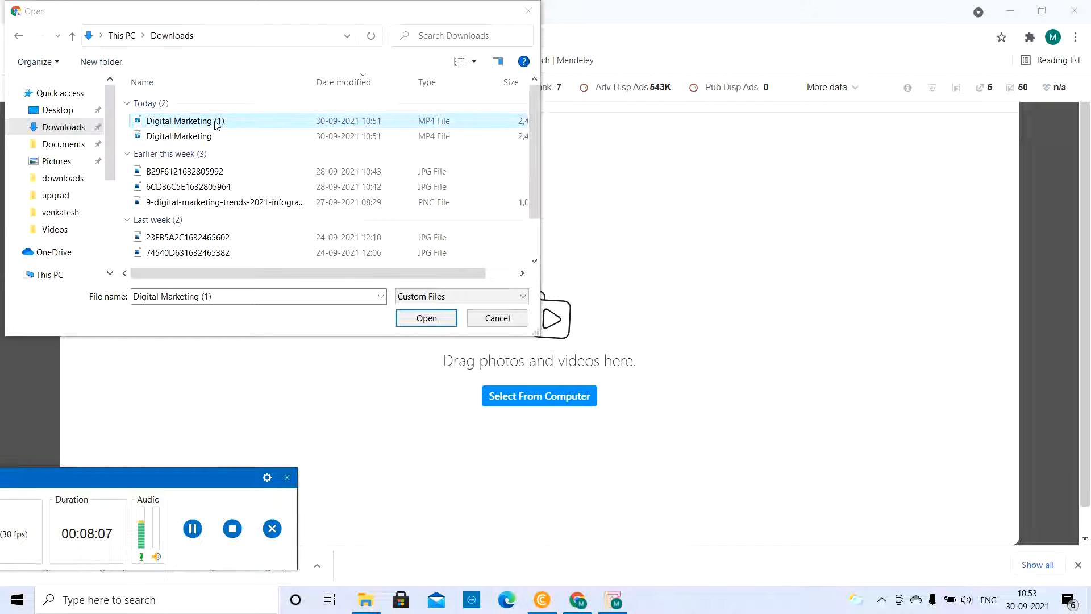
left_click(426, 318)
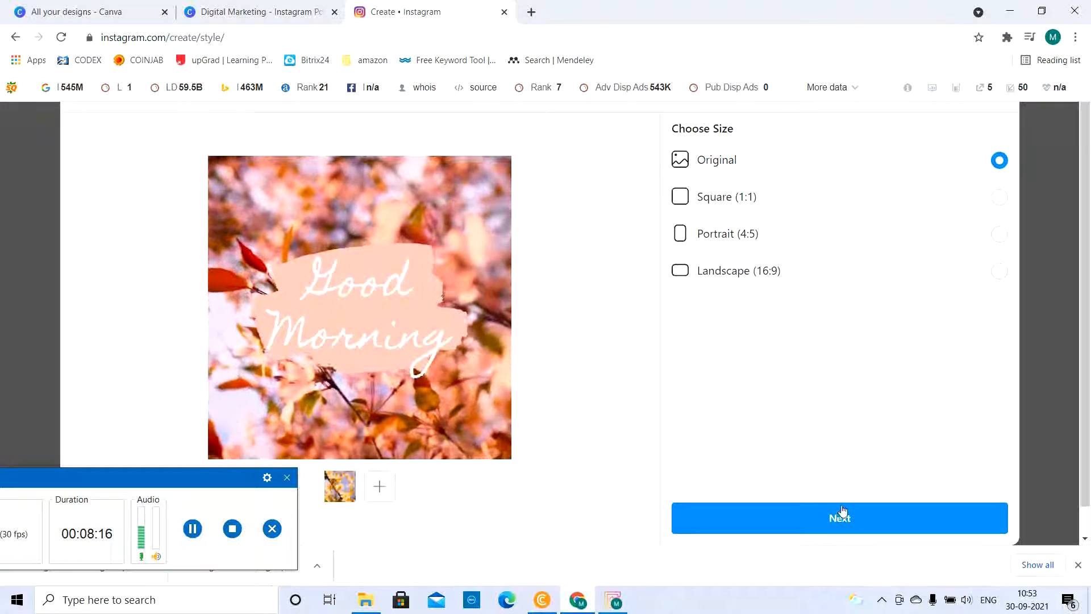
Keep the original size and default cover, caption the post "Good Morning Friends...", and share it
left_click(844, 523)
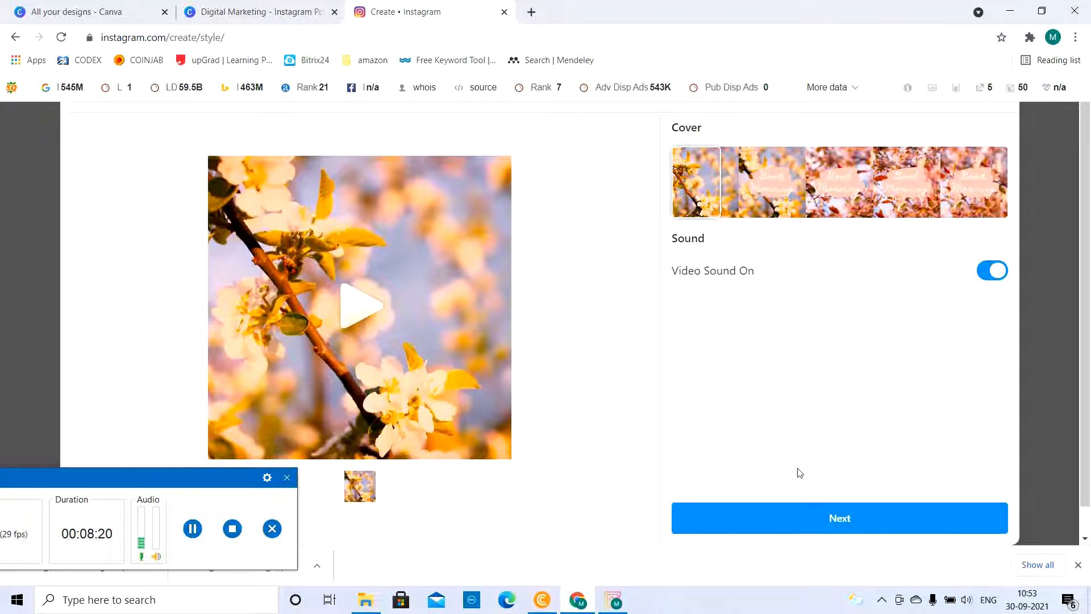
left_click(852, 524)
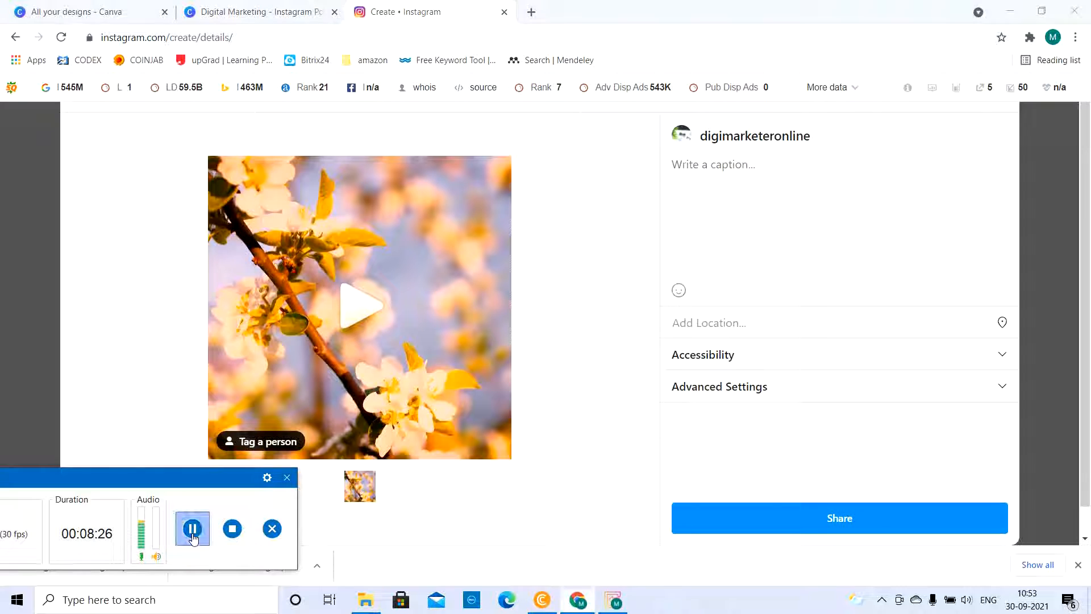
left_click(755, 189)
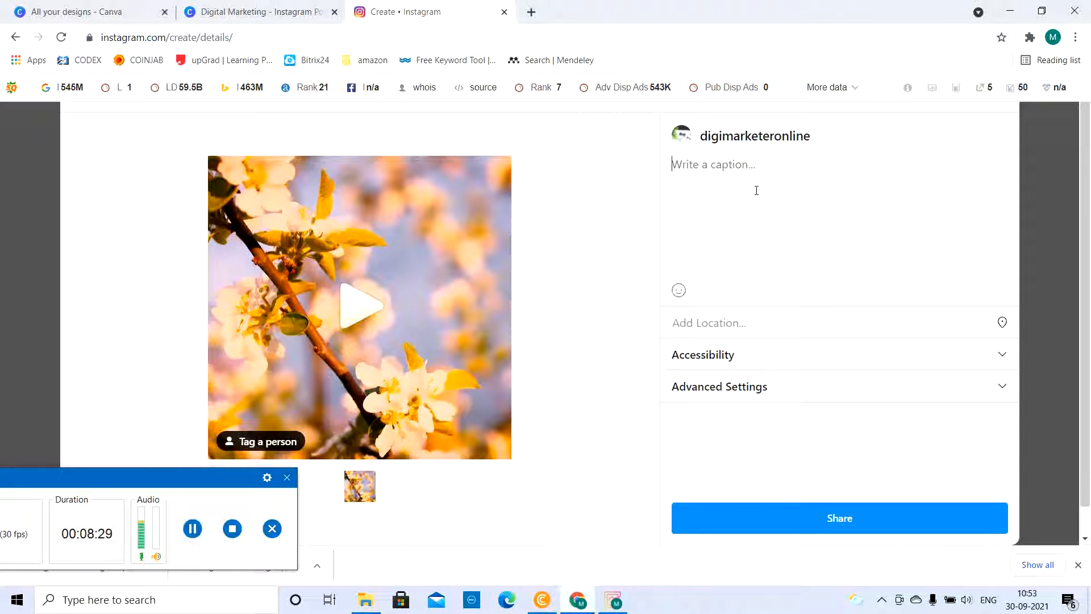
type("Good Morning Friends...")
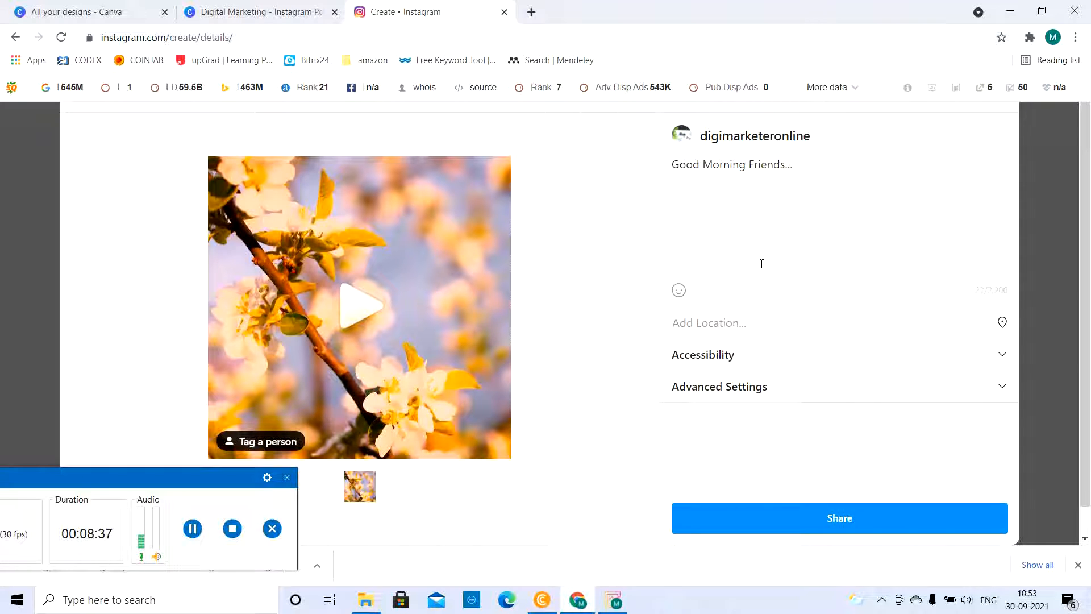
left_click(845, 520)
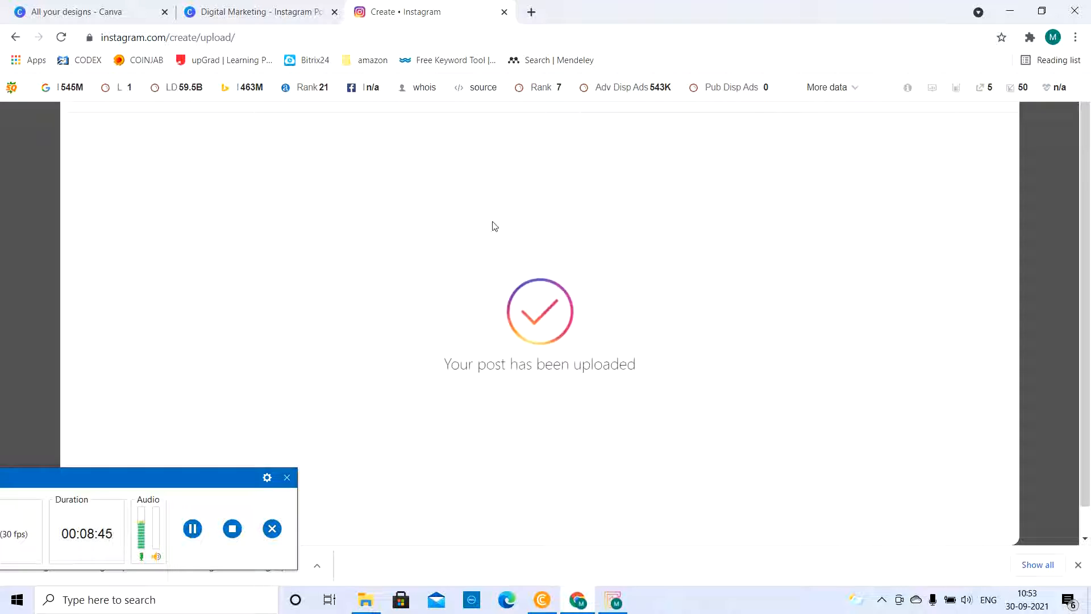
Load Instagram in a new browser tab, go to the account's profile, and open the newly shared Good Morning post
left_click(533, 12)
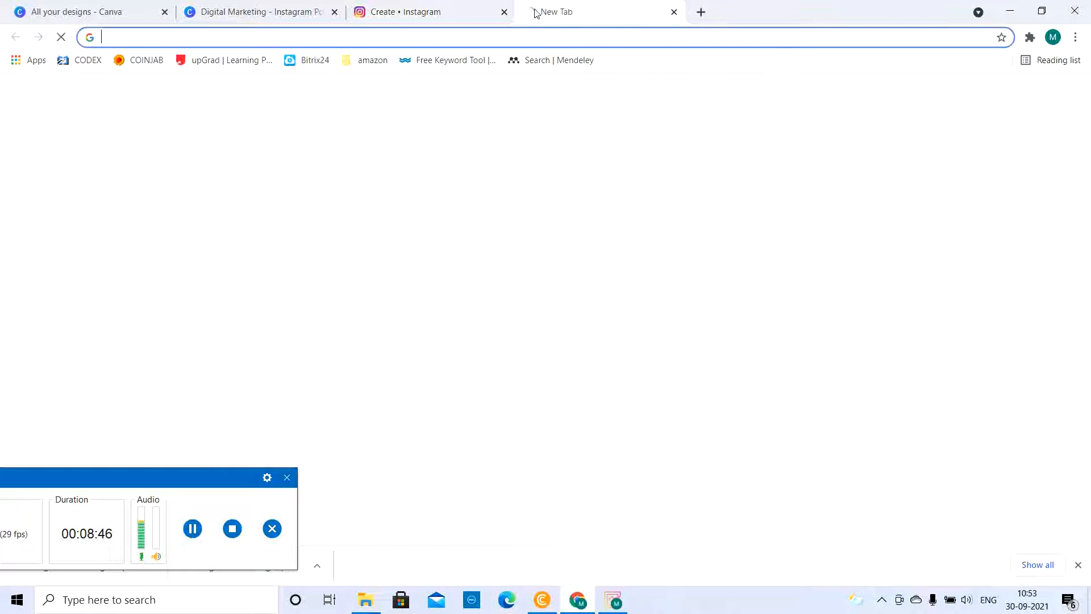
type("instagram")
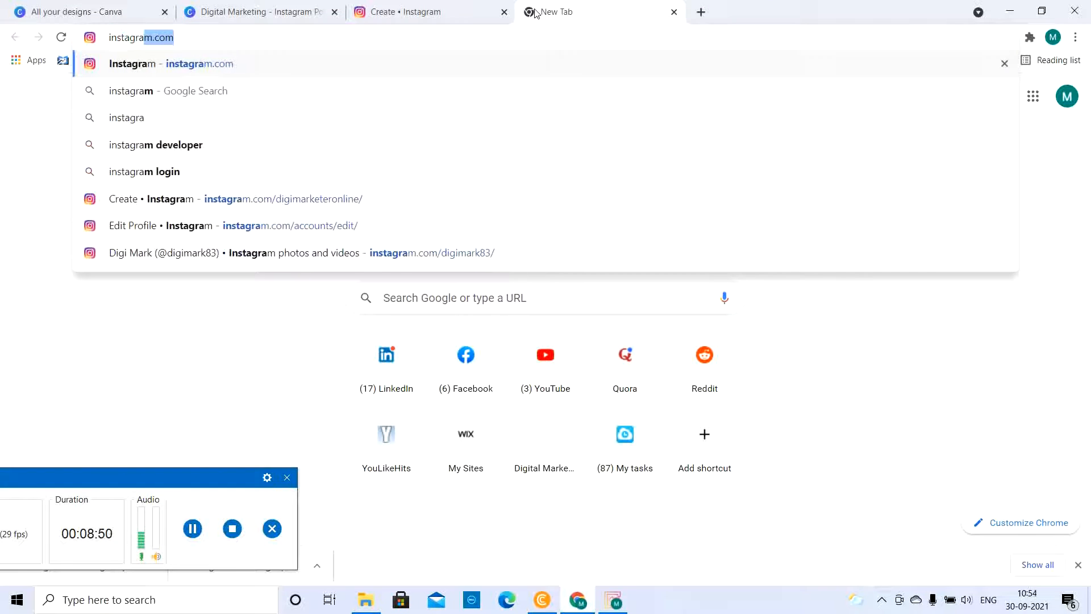
key("Return")
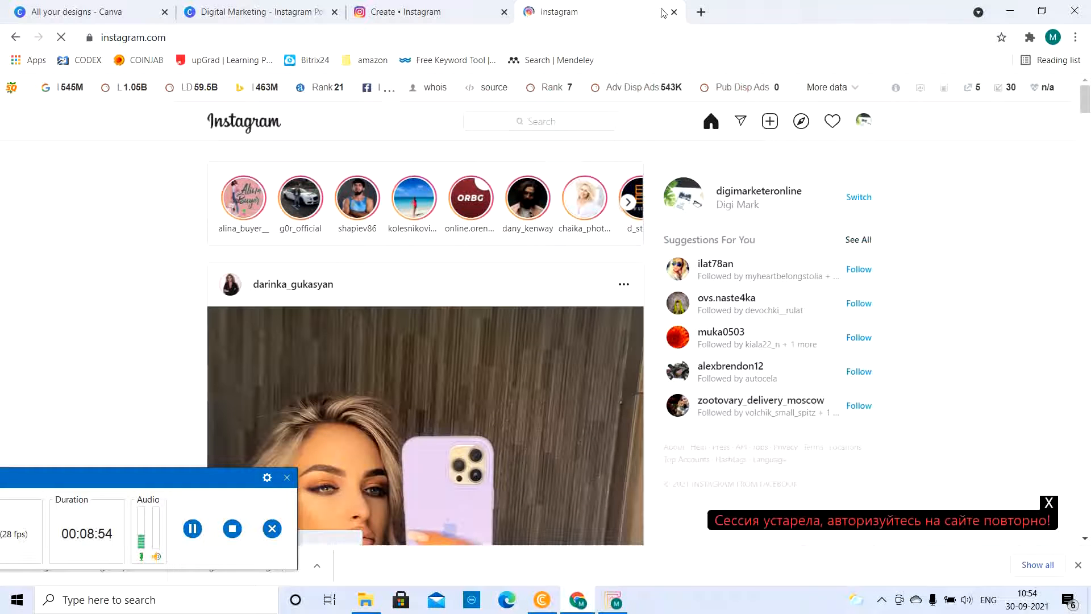
left_click(864, 121)
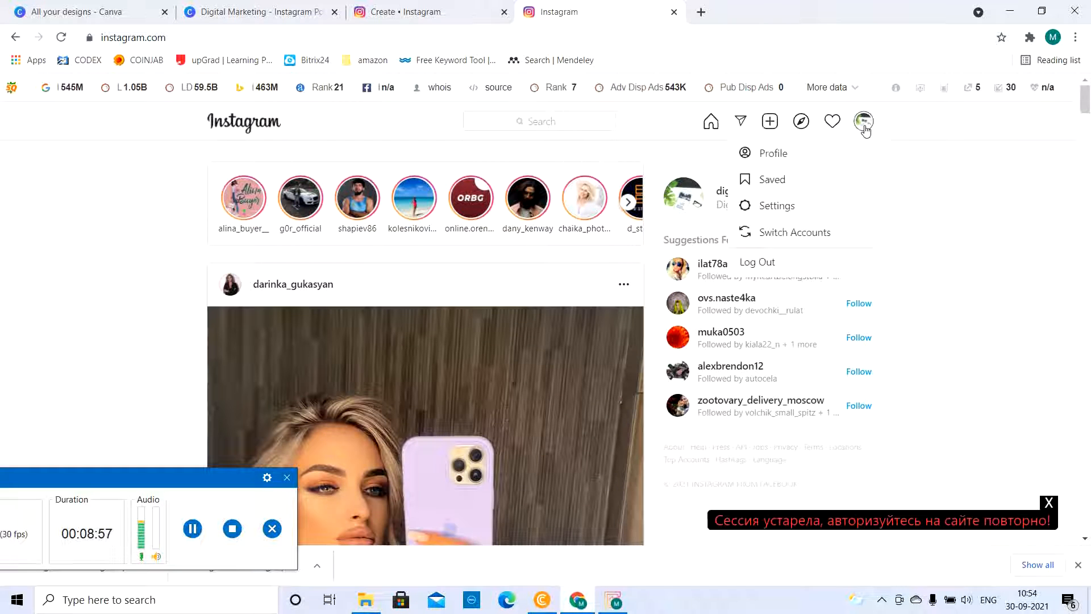
left_click(774, 153)
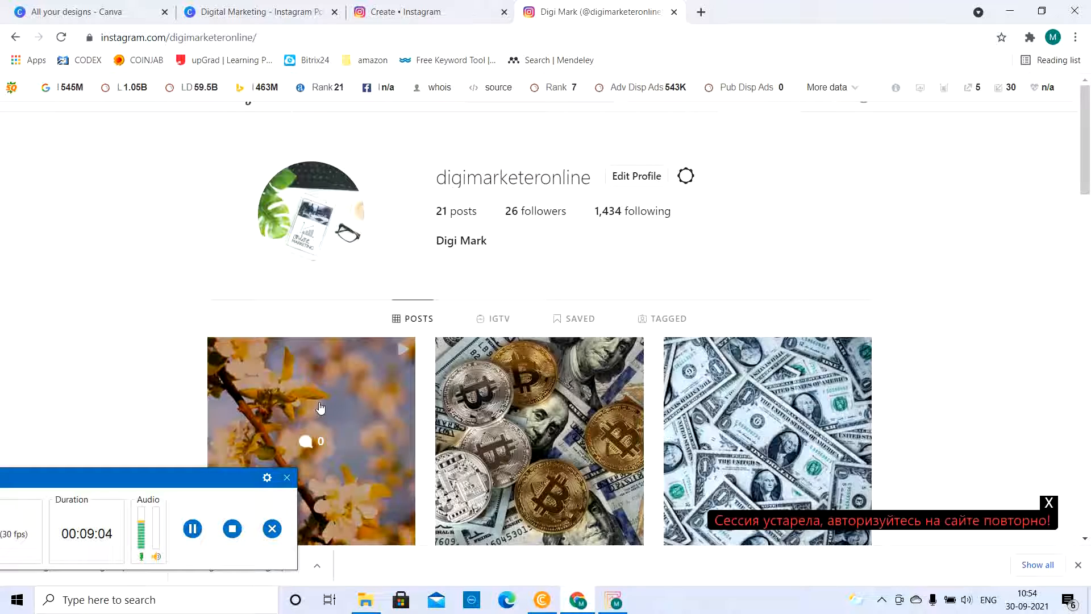
left_click(320, 408)
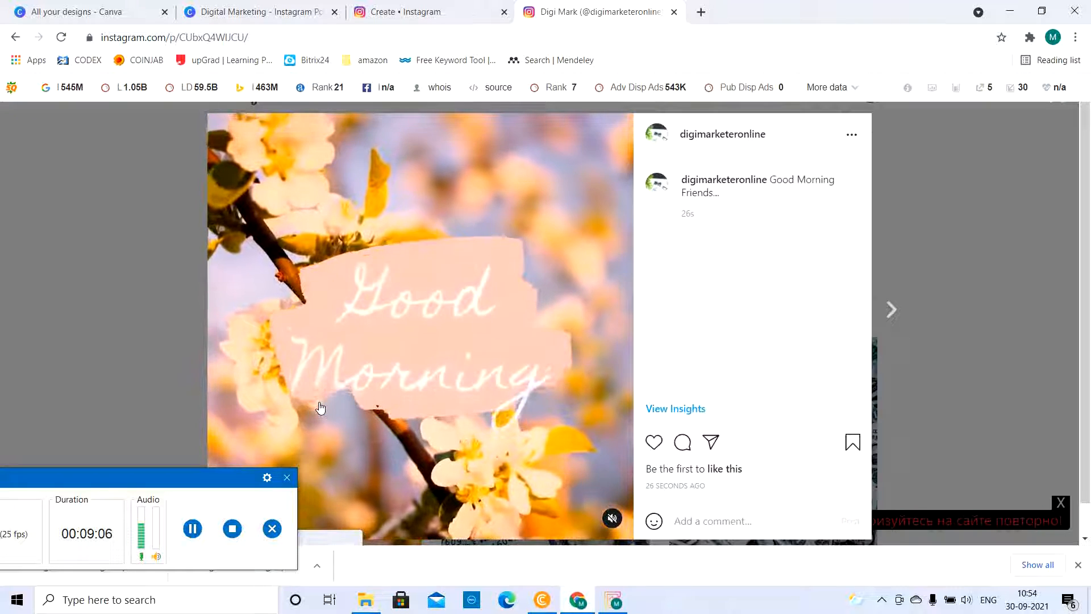